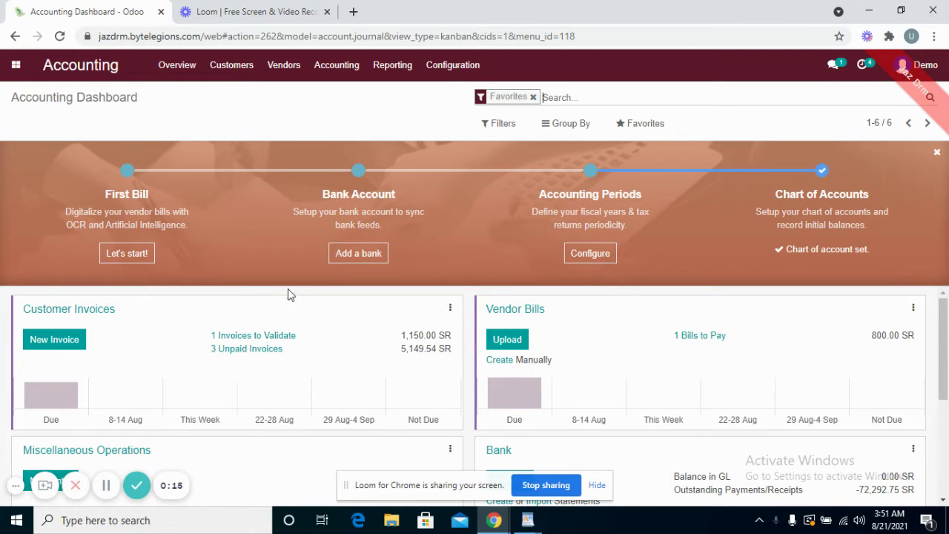
- Open the Accounting settings and examine the options from Taxes down to Customer Payments
click(450, 66)
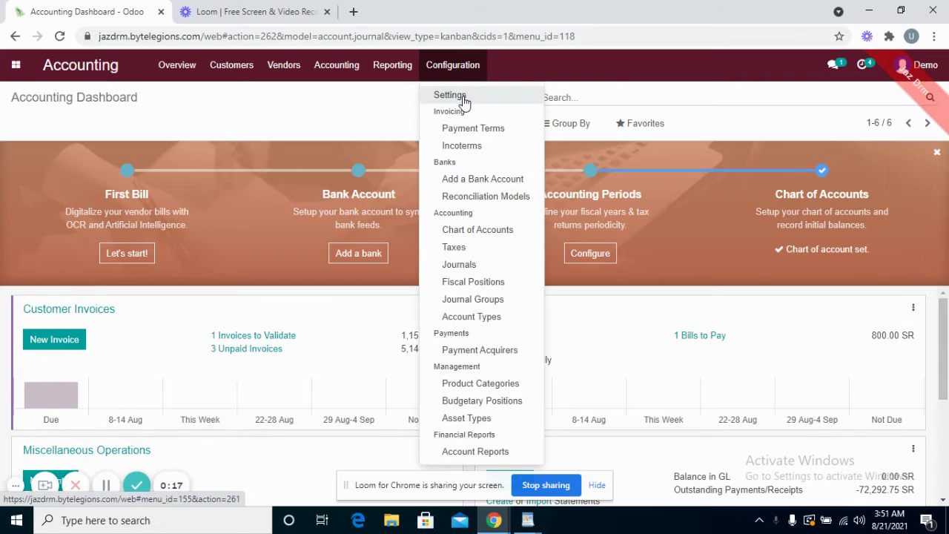
click(462, 97)
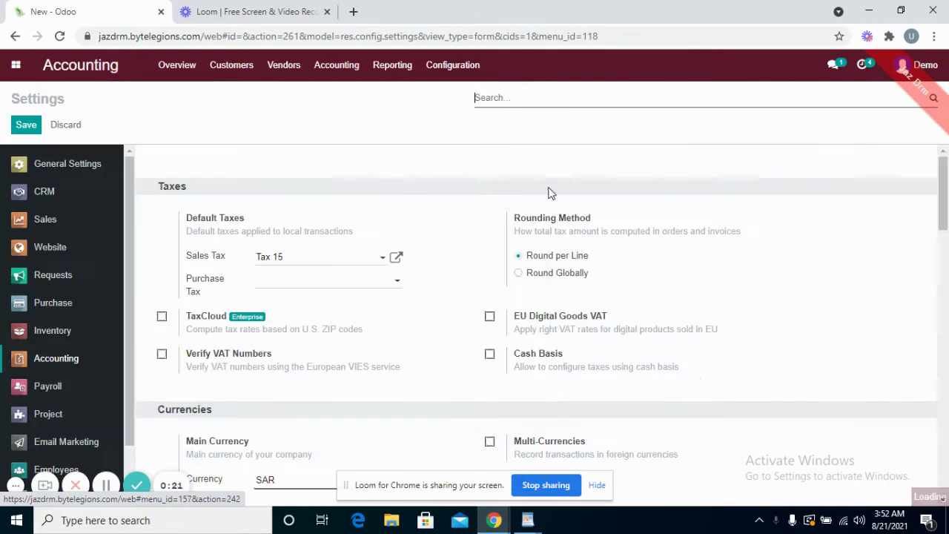
drag(945, 213, 945, 307)
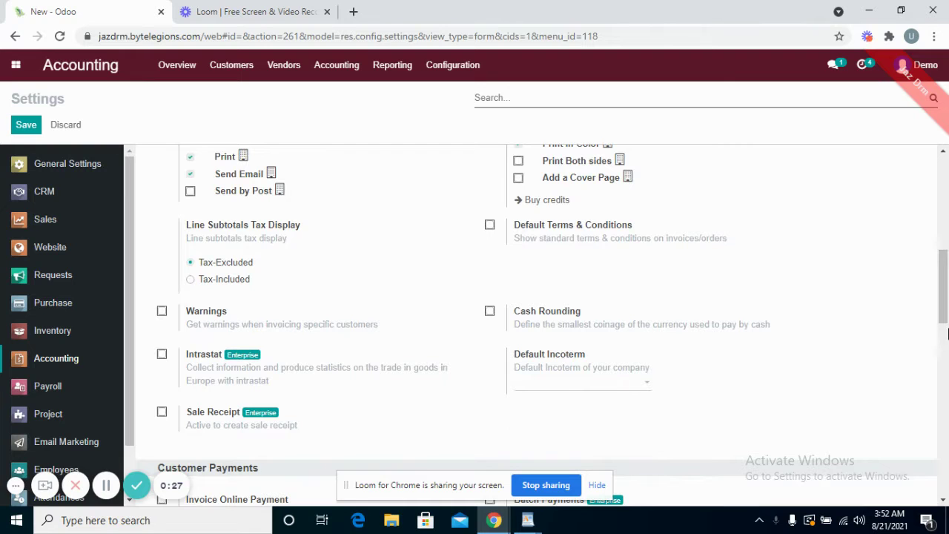
scroll(948, 330, down, 3)
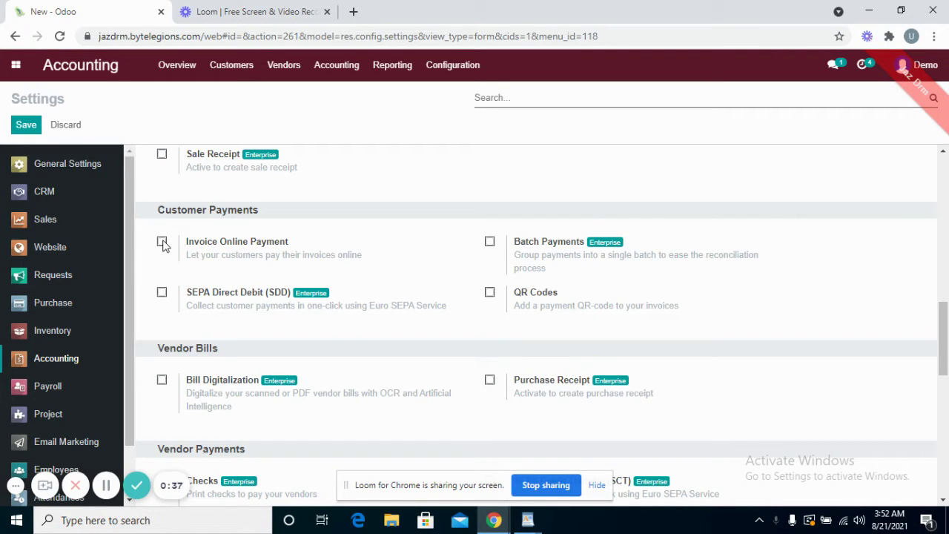
- Open the list of payment acquirers from the accounting configuration
drag(945, 311, 946, 142)
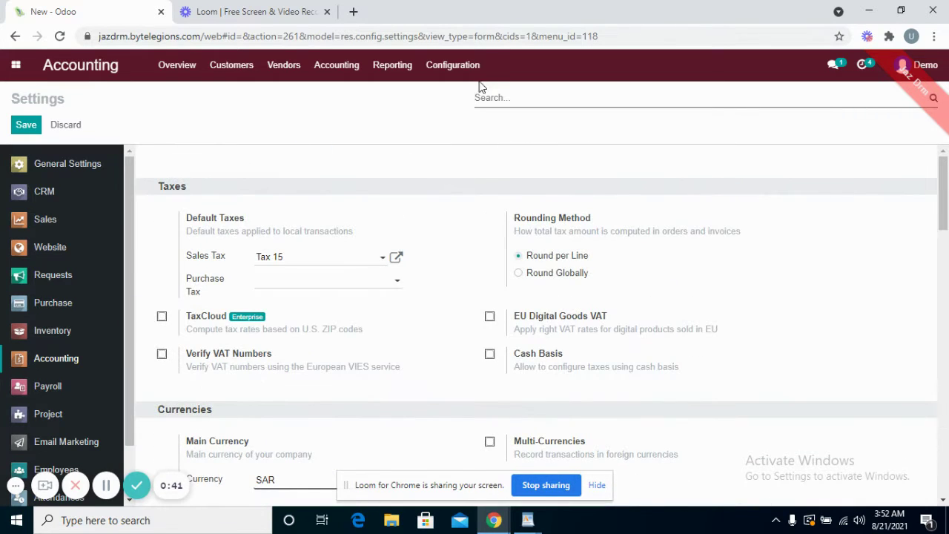
click(463, 68)
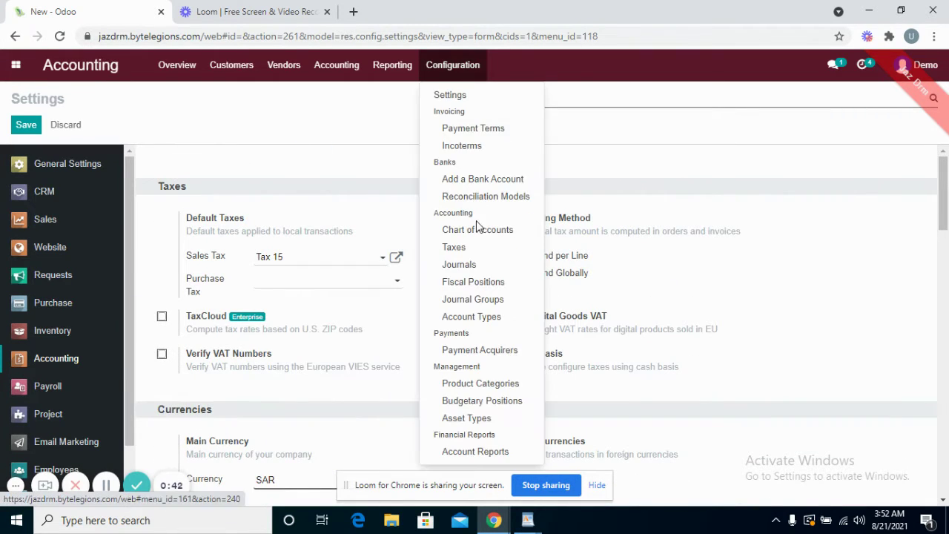
click(495, 355)
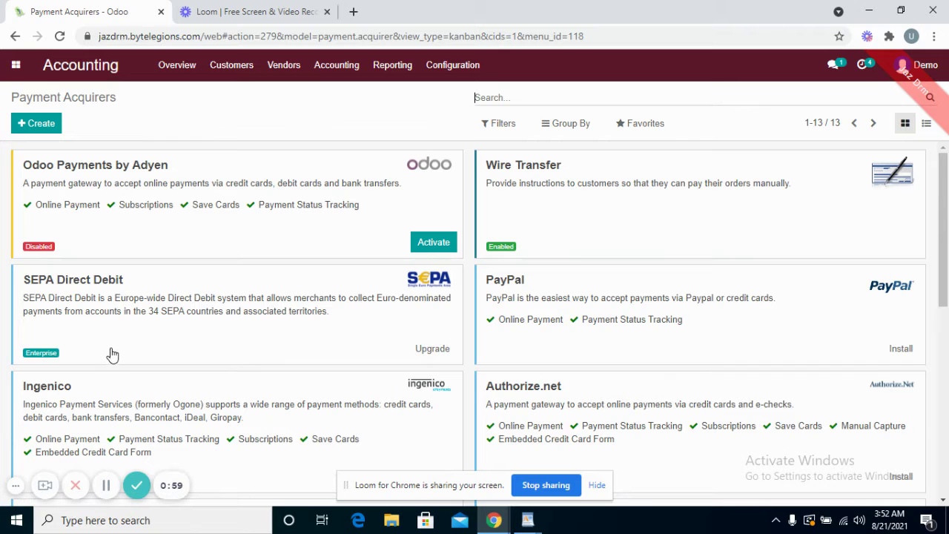
click(106, 485)
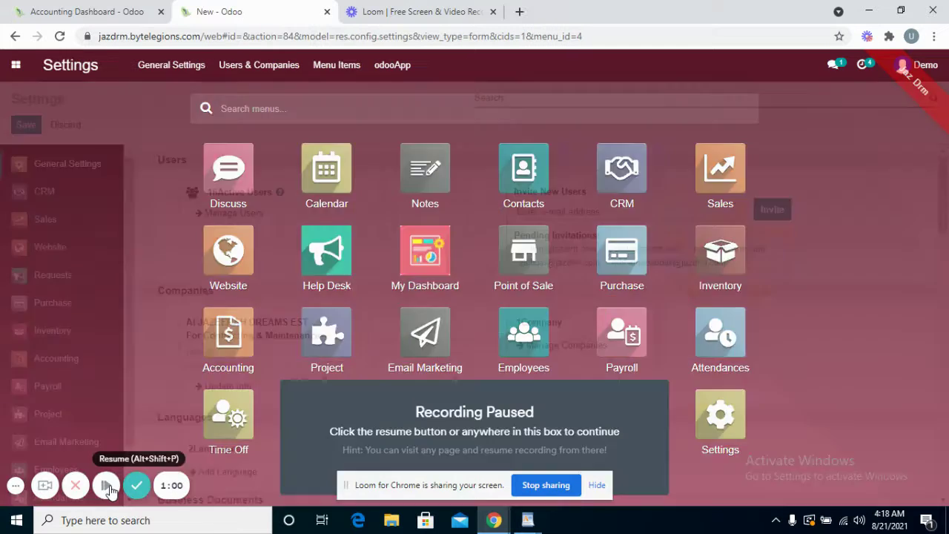
click(108, 486)
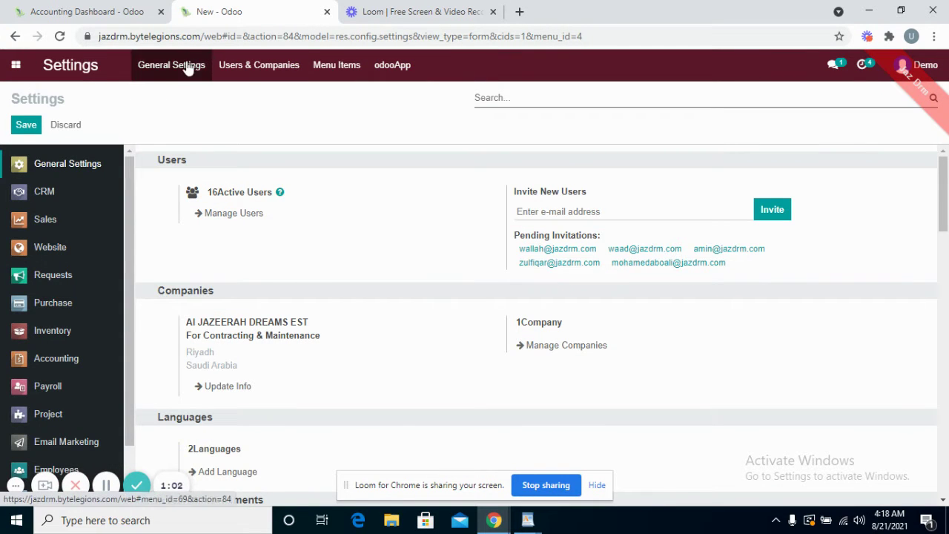
- View the list of users in Settings and open the list of companies
click(254, 70)
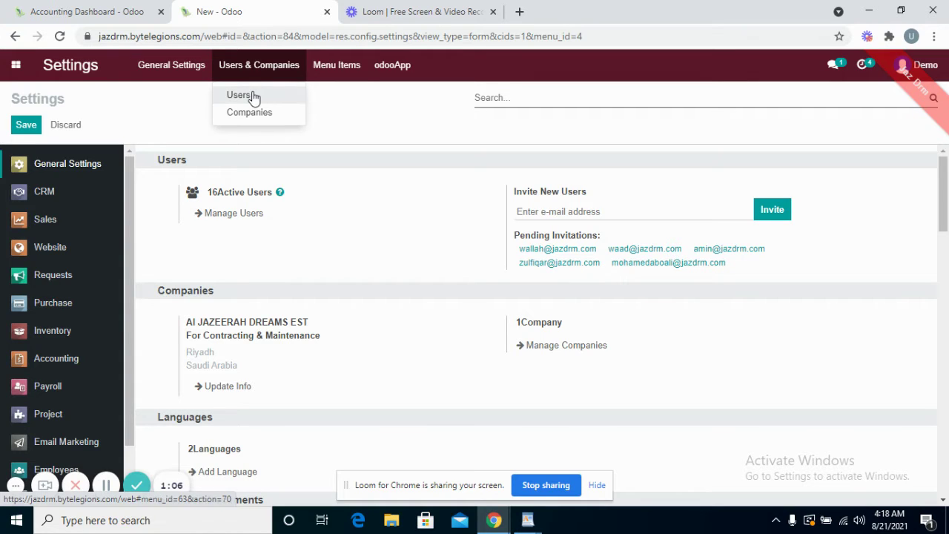
click(253, 97)
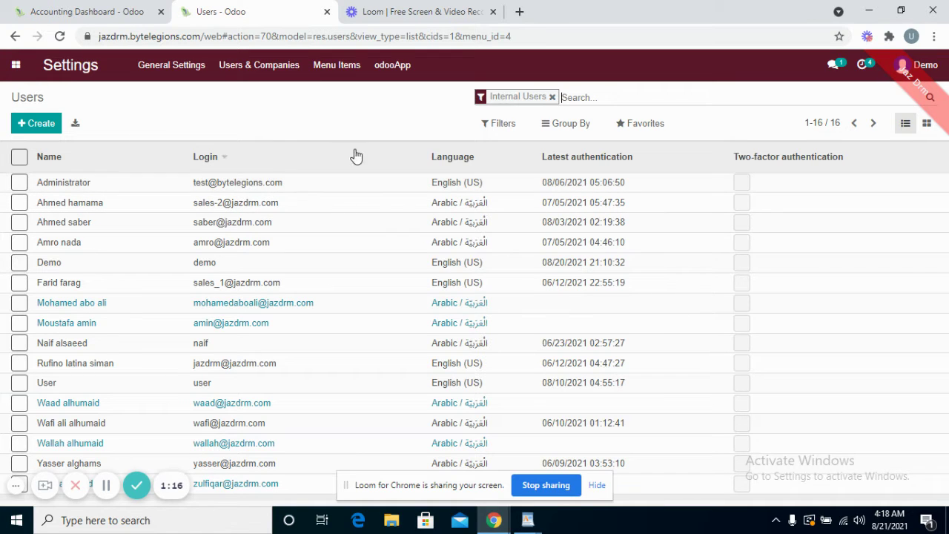
click(236, 77)
click(248, 116)
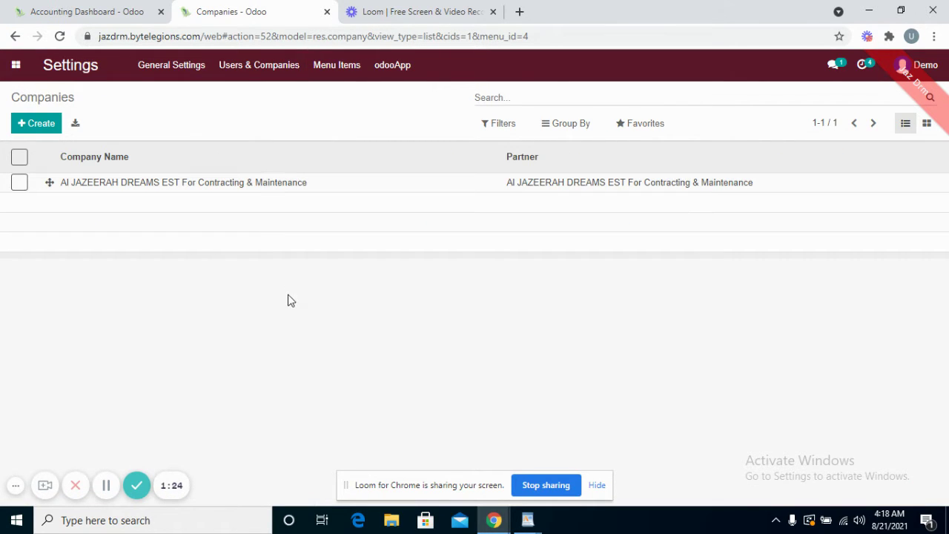
- Open the Al JAZEERAH DREAMS EST company record for editing, look over its general information and save it
click(135, 186)
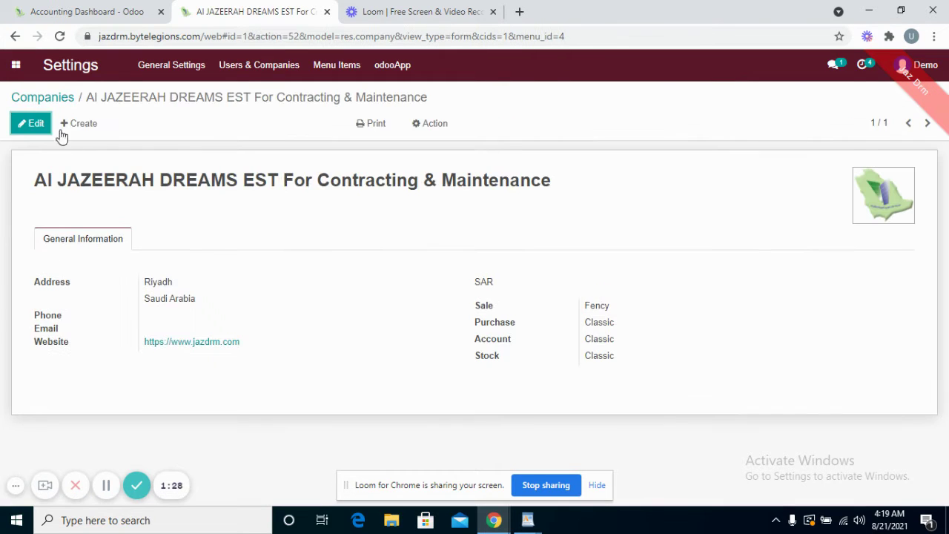
click(27, 125)
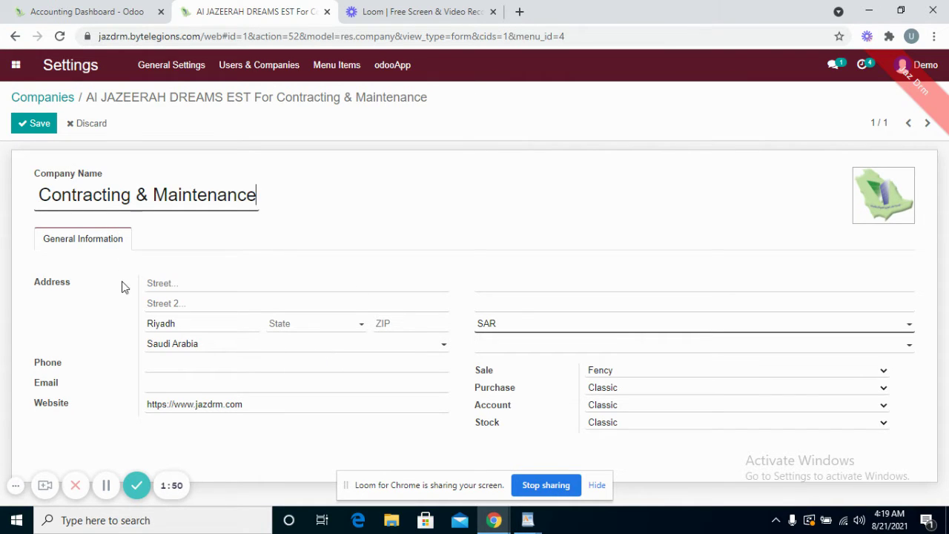
click(32, 125)
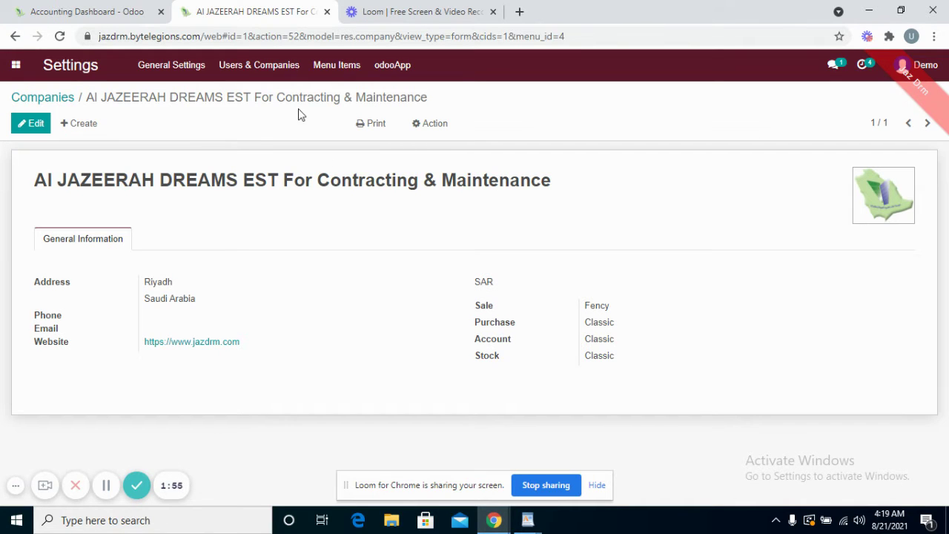
- Open the document layout configuration from the Business Documents section of the General Settings
click(182, 69)
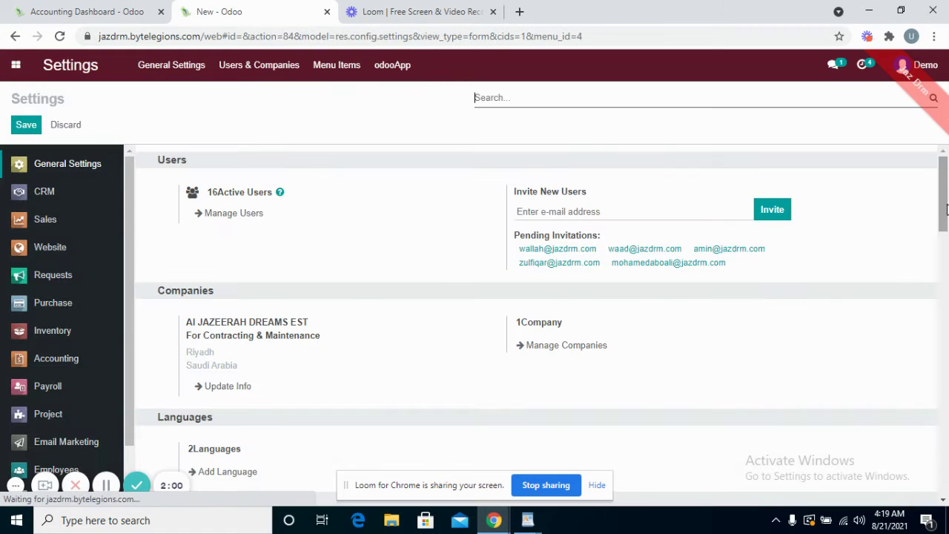
drag(947, 201, 947, 267)
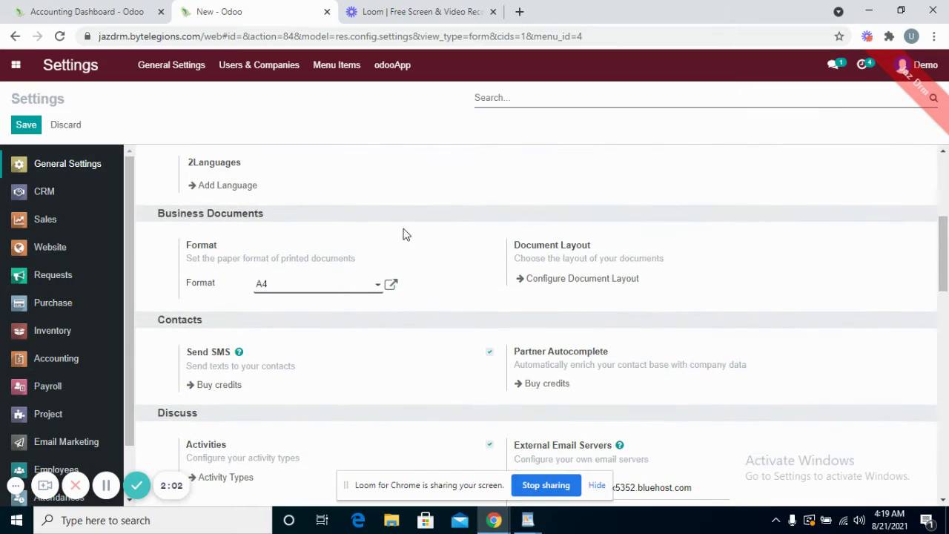
click(583, 282)
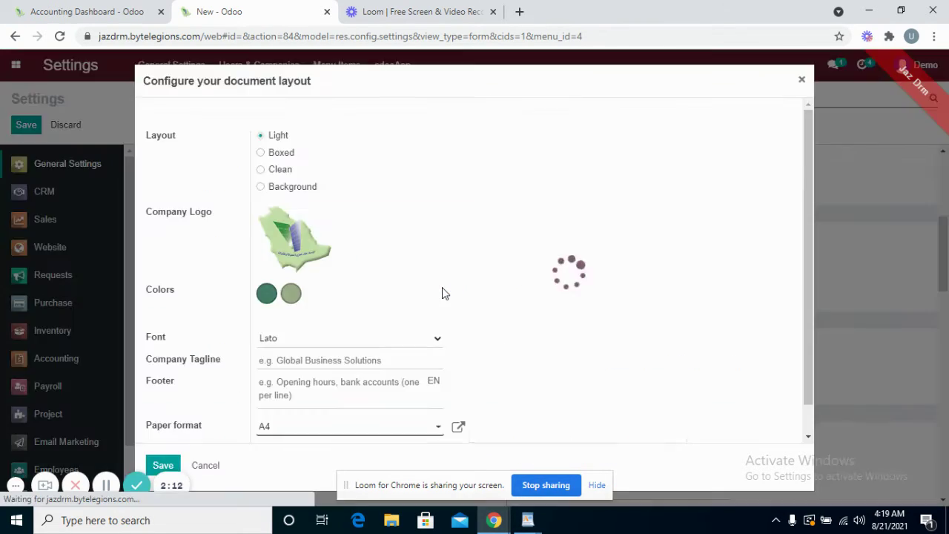
- Preview the Boxed, Clean and Background document layouts, select the Light layout and save it
click(273, 153)
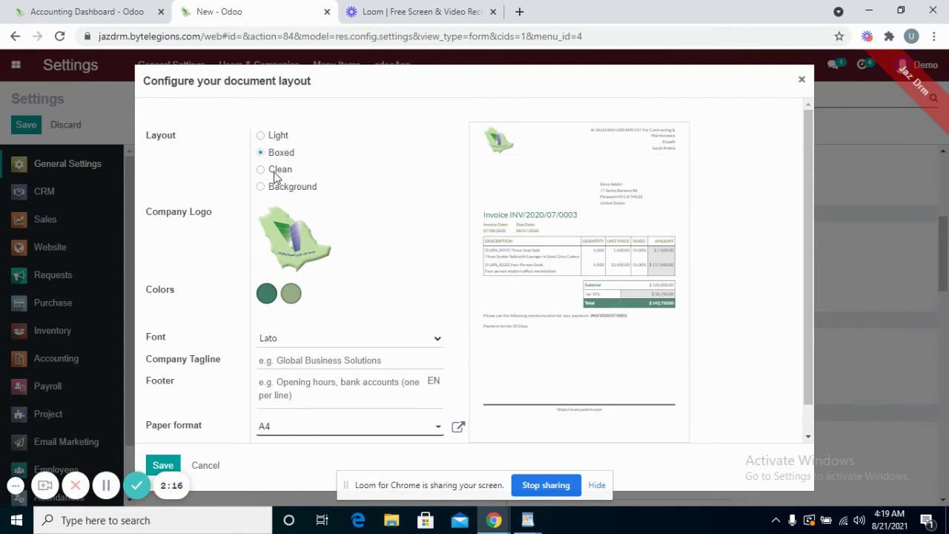
click(274, 170)
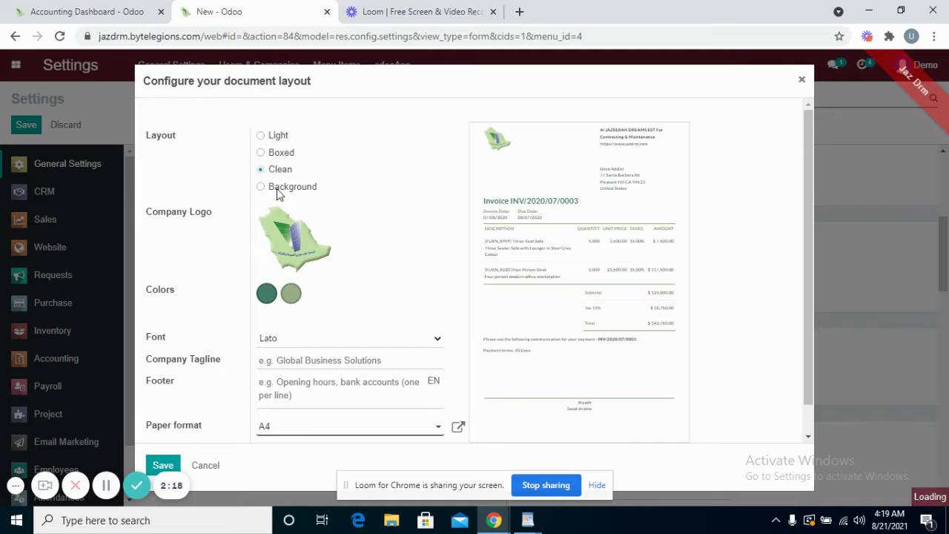
click(277, 191)
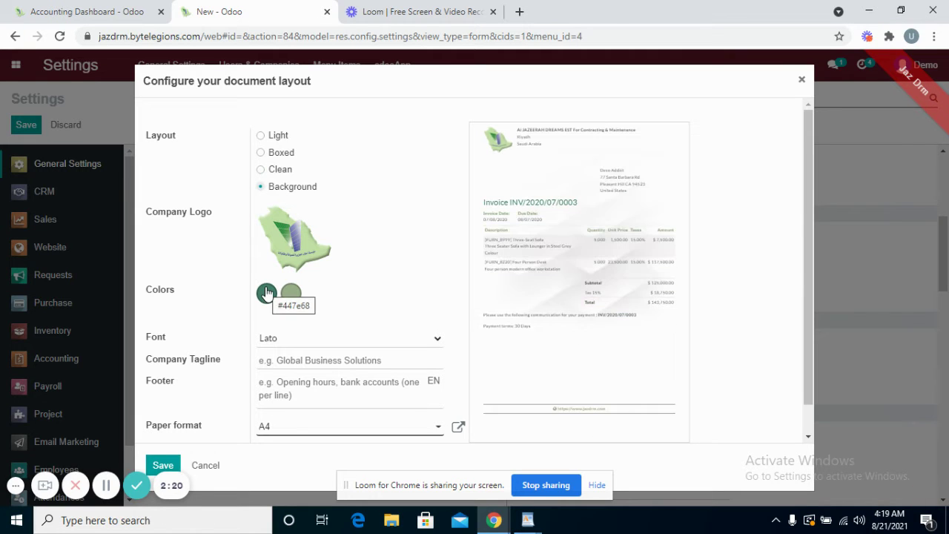
click(262, 137)
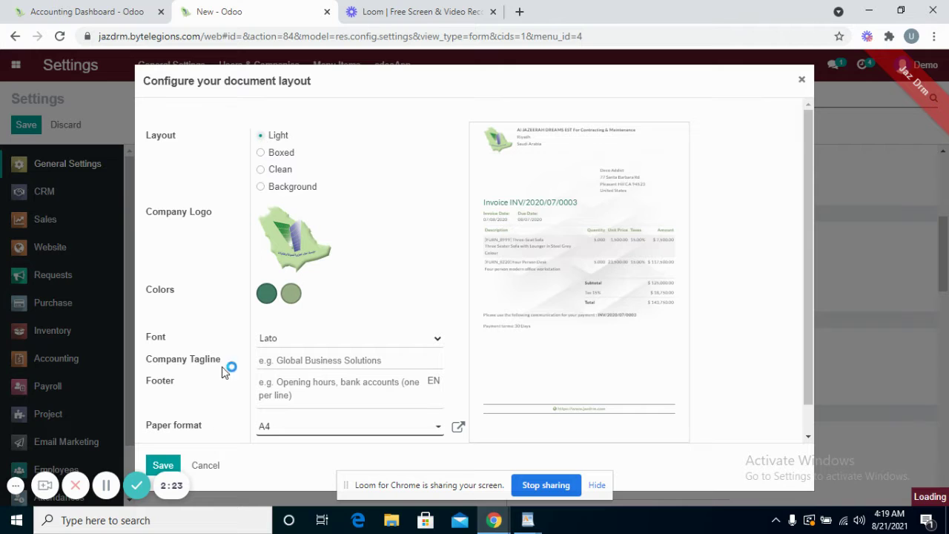
click(162, 465)
- Return to the Accounting Dashboard, look through its journals and filter them to Favorites
key(ctrl+w)
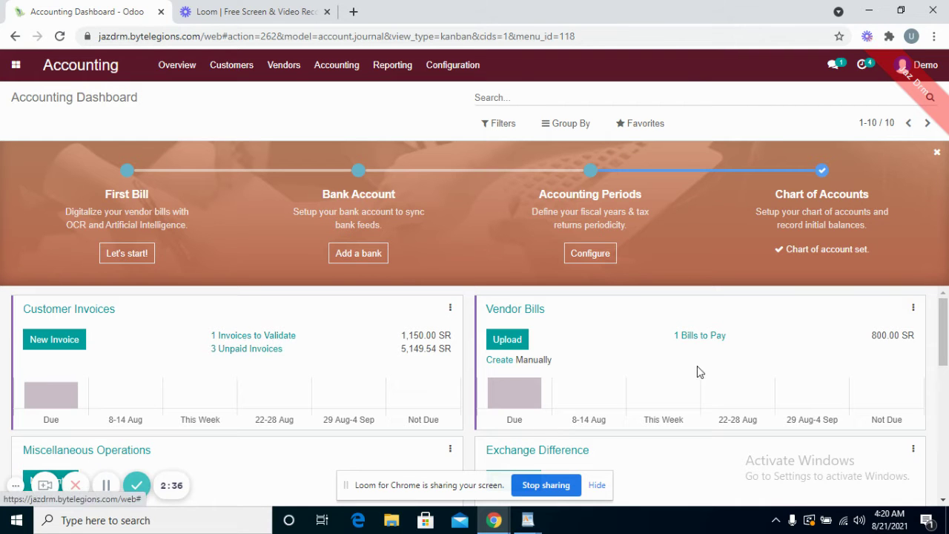
mouse_move(945, 347)
mouse_down()
mouse_move(945, 382)
mouse_move(946, 356)
mouse_up()
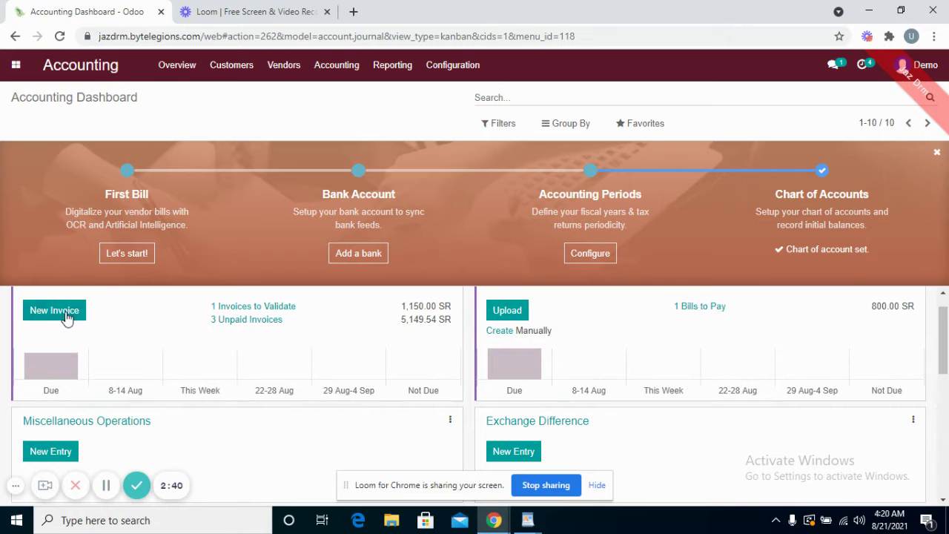
drag(945, 361, 946, 418)
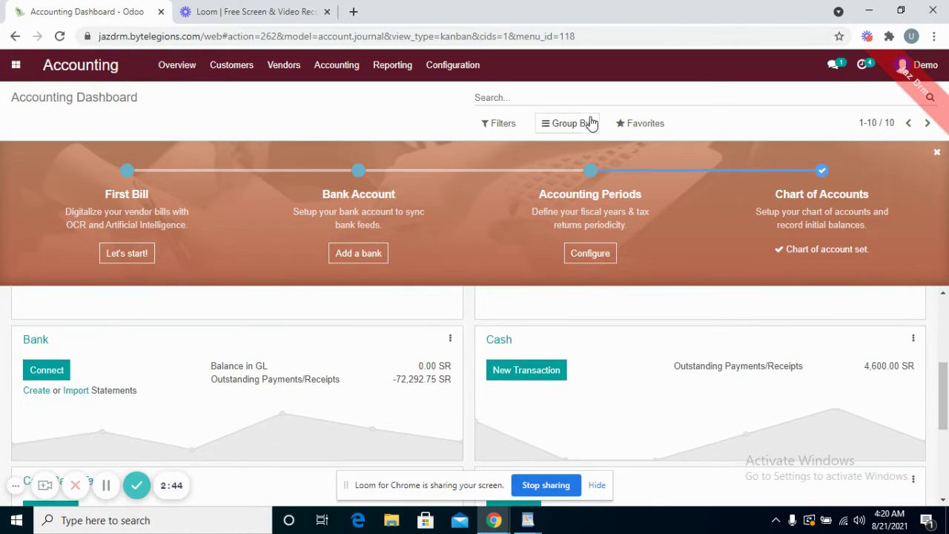
click(483, 124)
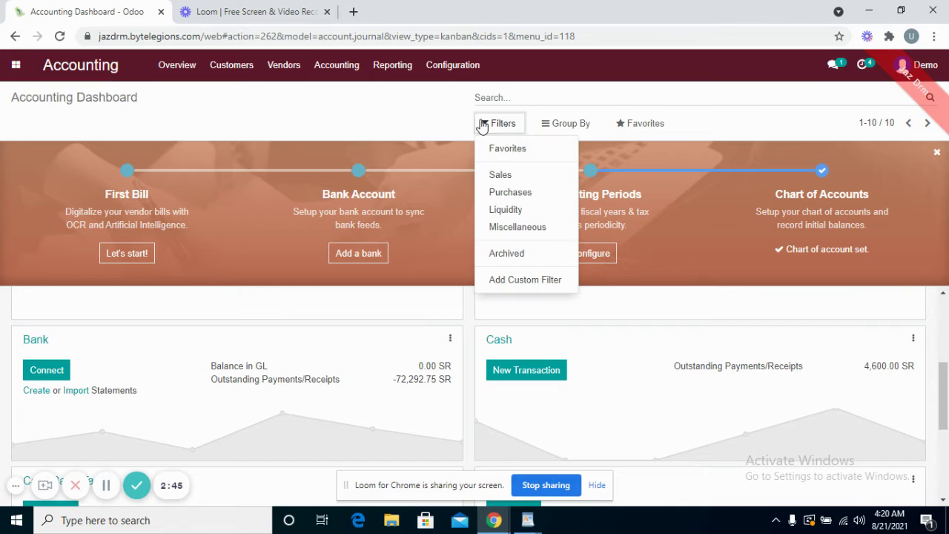
click(511, 149)
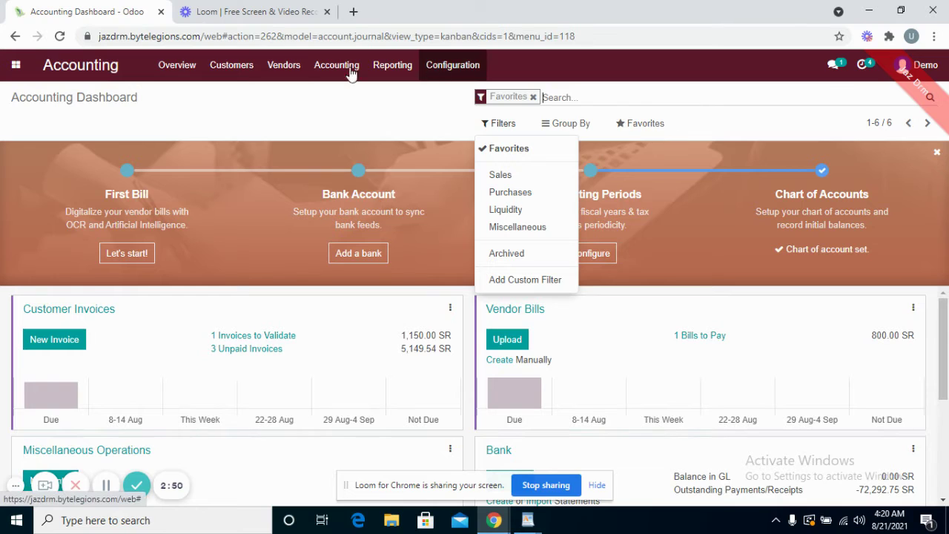
- Open the customer invoices list and create a new invoice
click(243, 77)
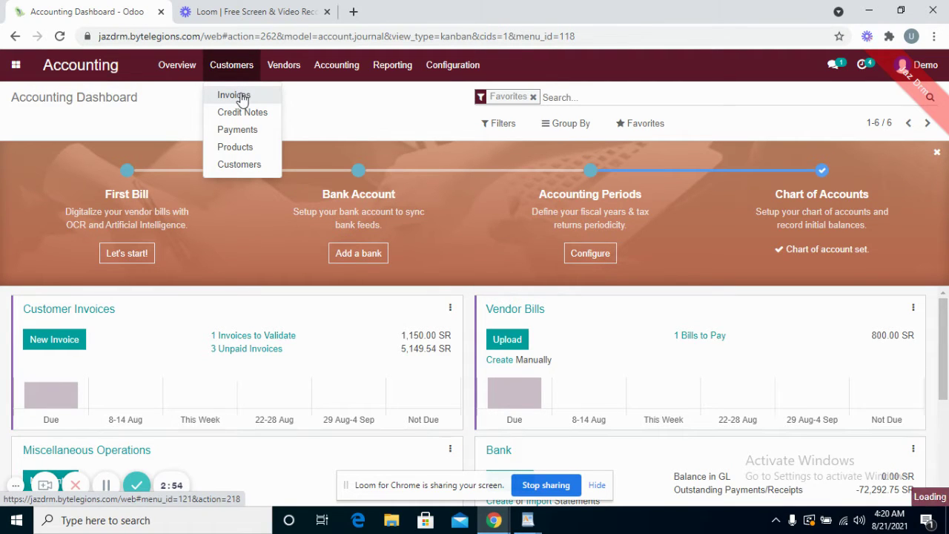
click(239, 96)
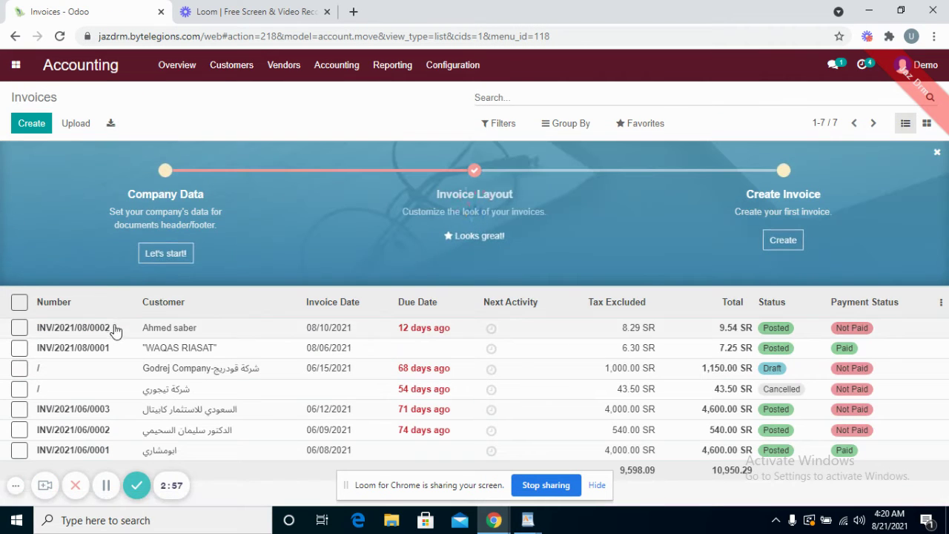
click(37, 126)
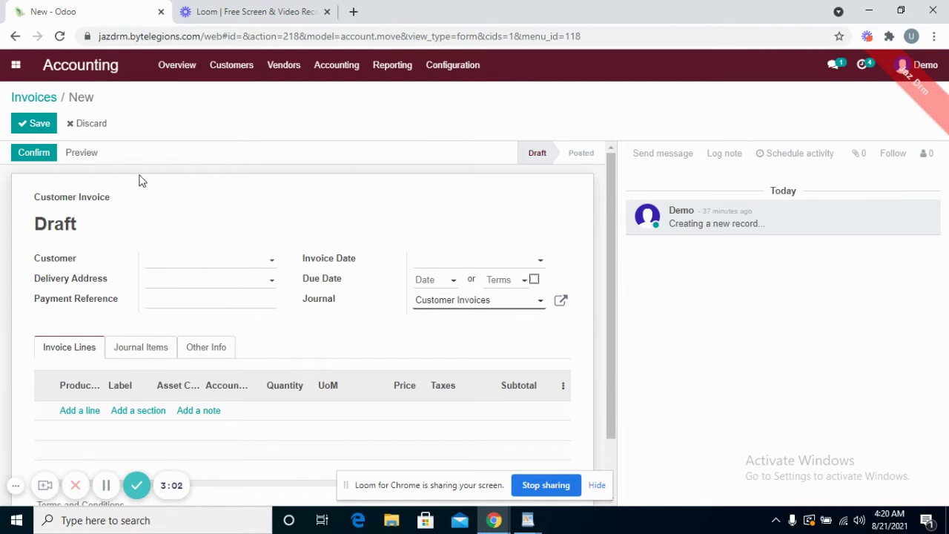
- Select an existing customer for the draft invoice and set the invoice date to 08/21/2021
click(164, 265)
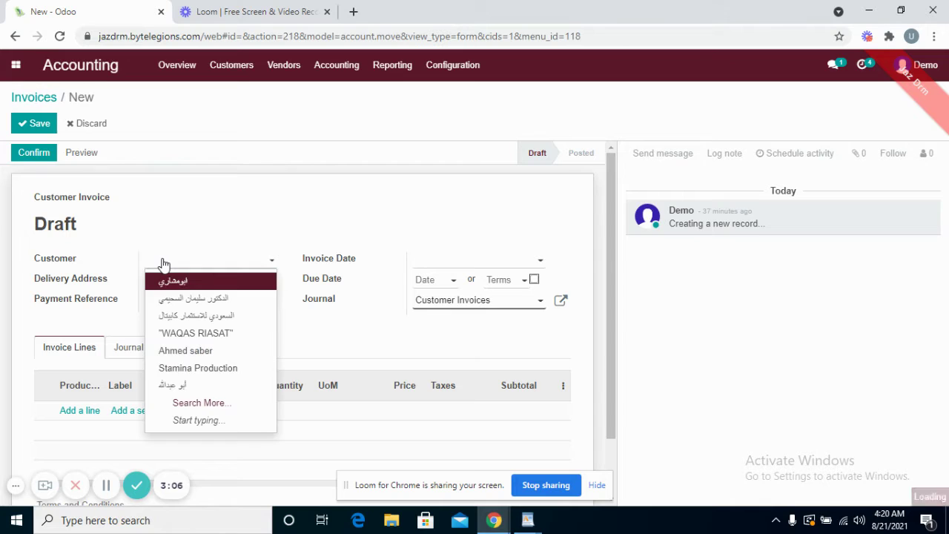
click(228, 350)
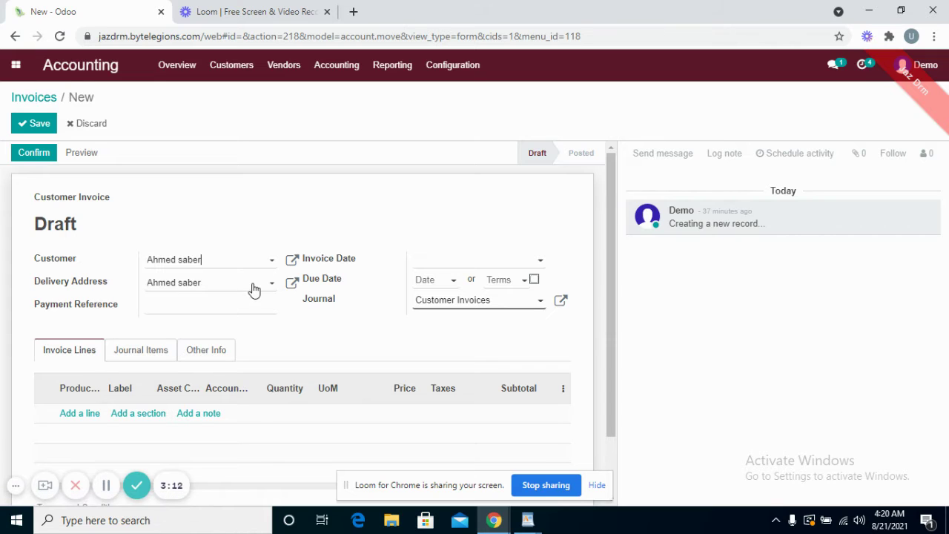
click(453, 267)
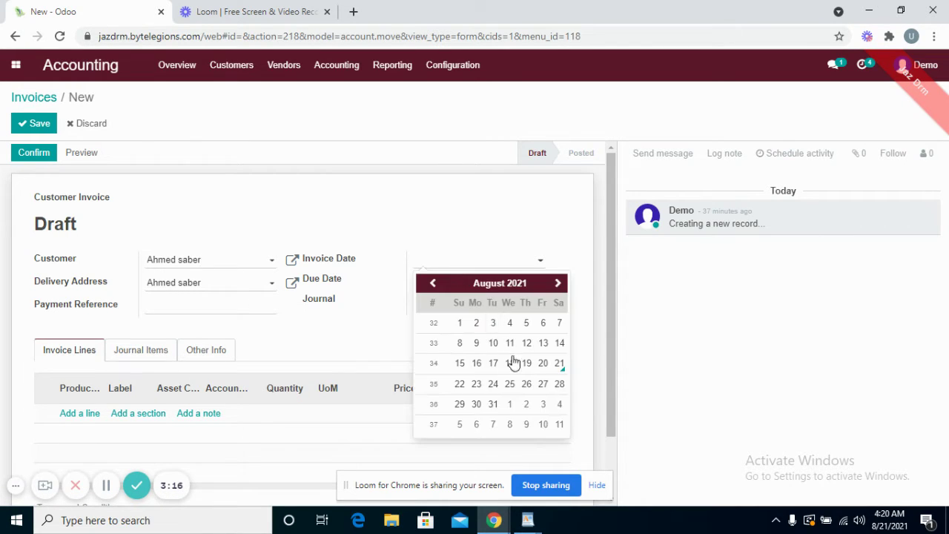
click(559, 364)
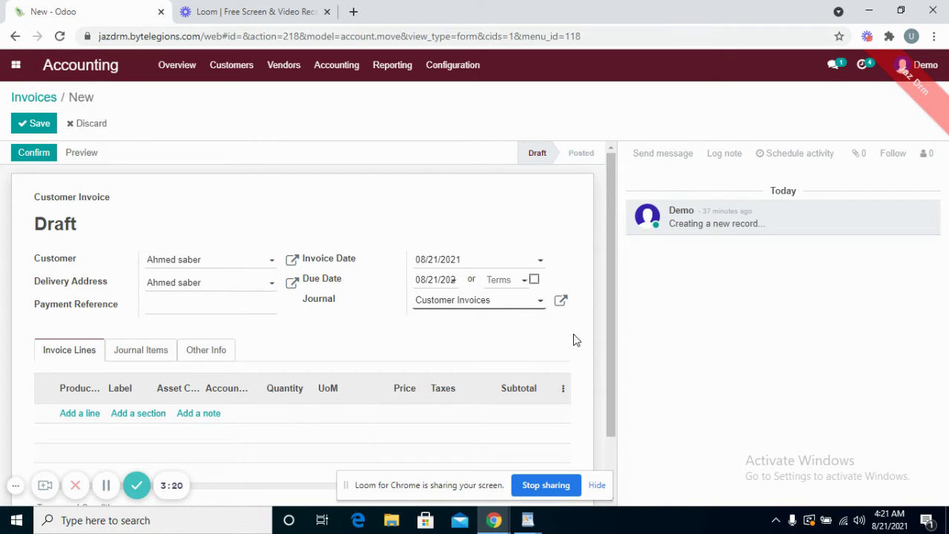
scroll(608, 381, down, 1)
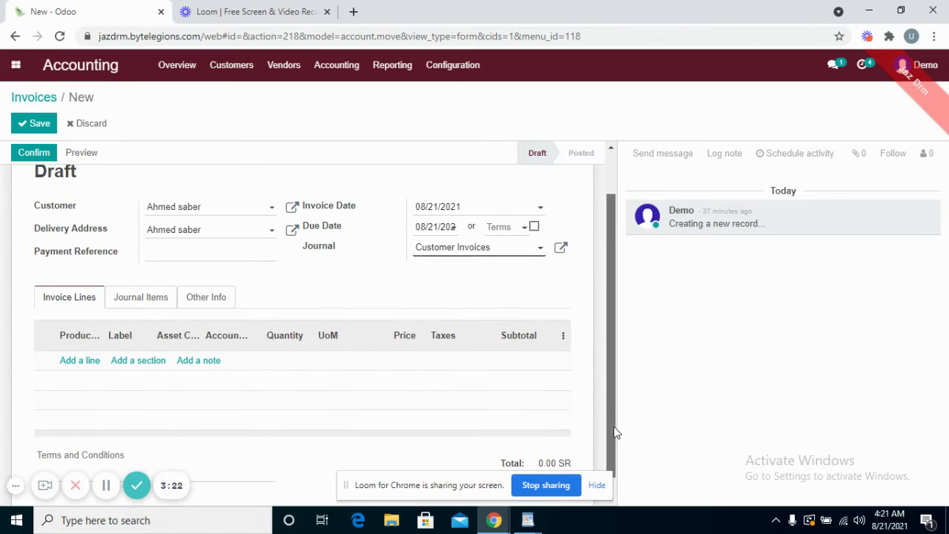
- Add an invoice line for product [1113] Hatch door with a price of 200.00 and save the draft invoice
click(67, 362)
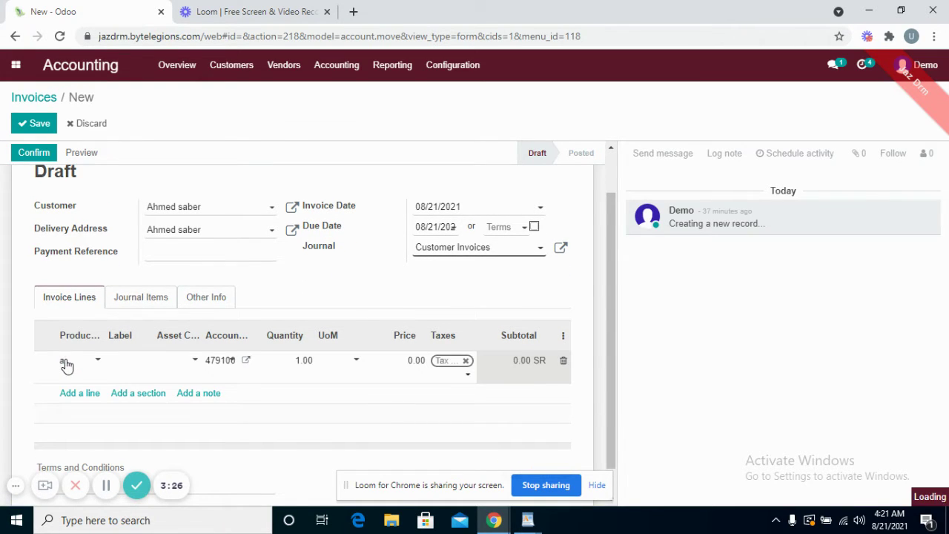
click(193, 273)
click(415, 361)
text(20)
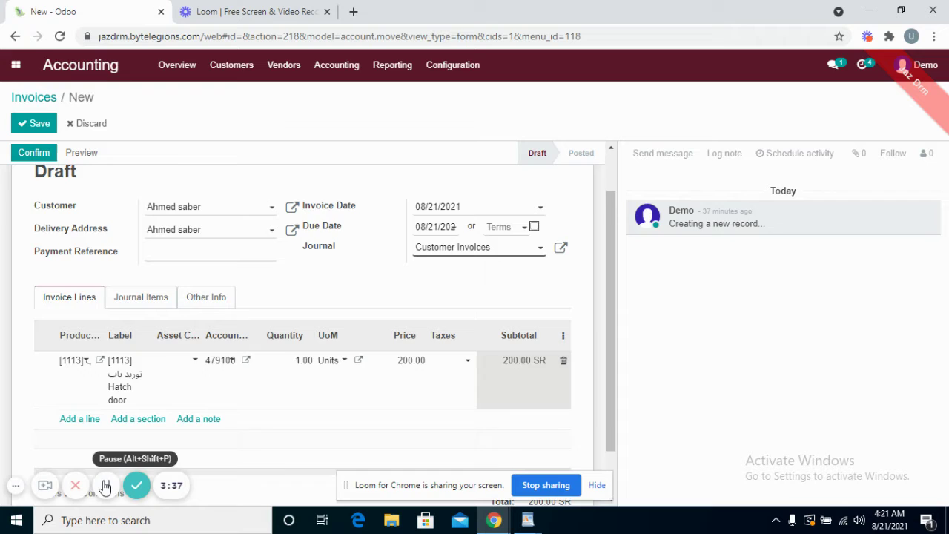
key(alt+s)
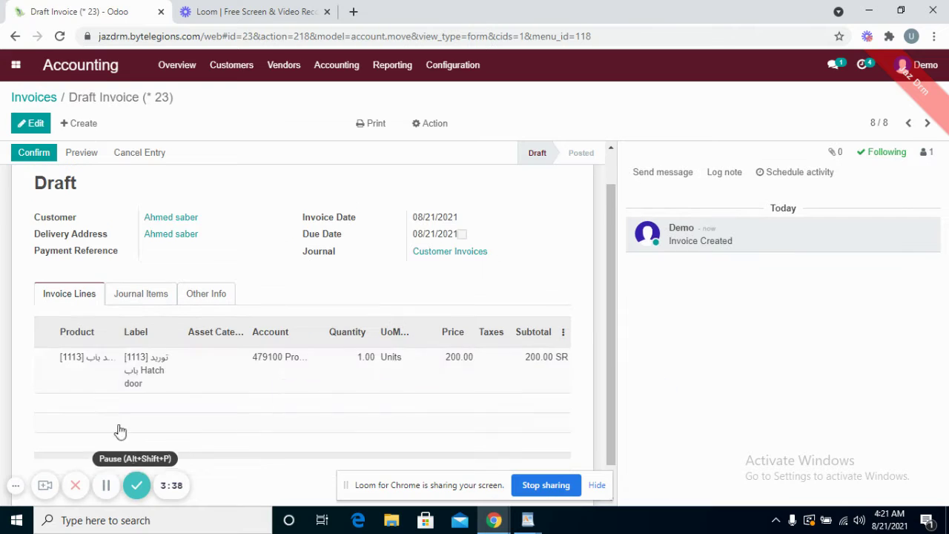
- Review the draft invoice's journal items, invoice lines and other info
click(129, 296)
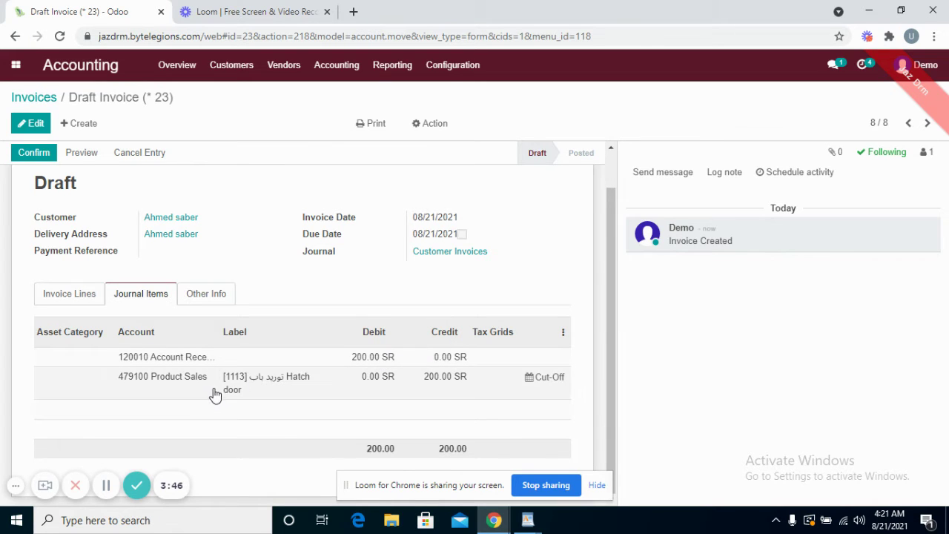
click(87, 297)
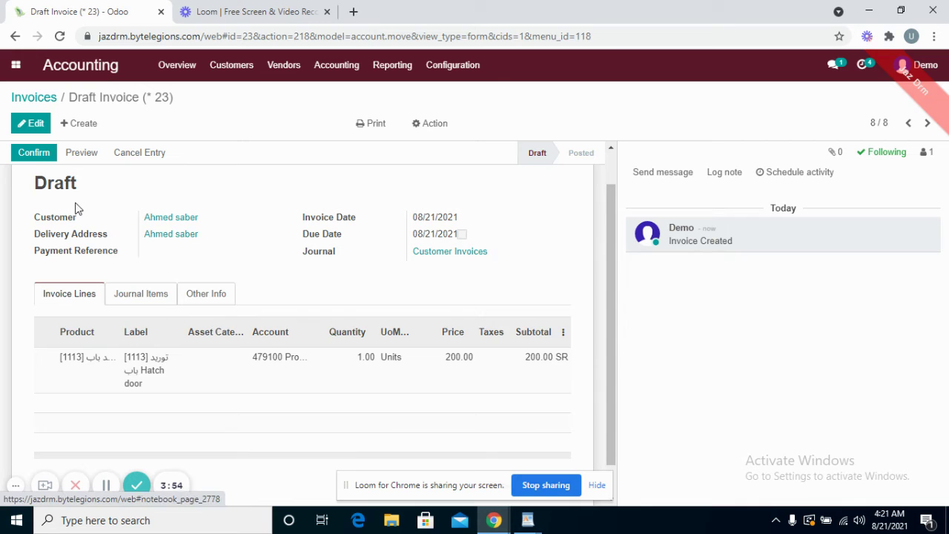
click(205, 294)
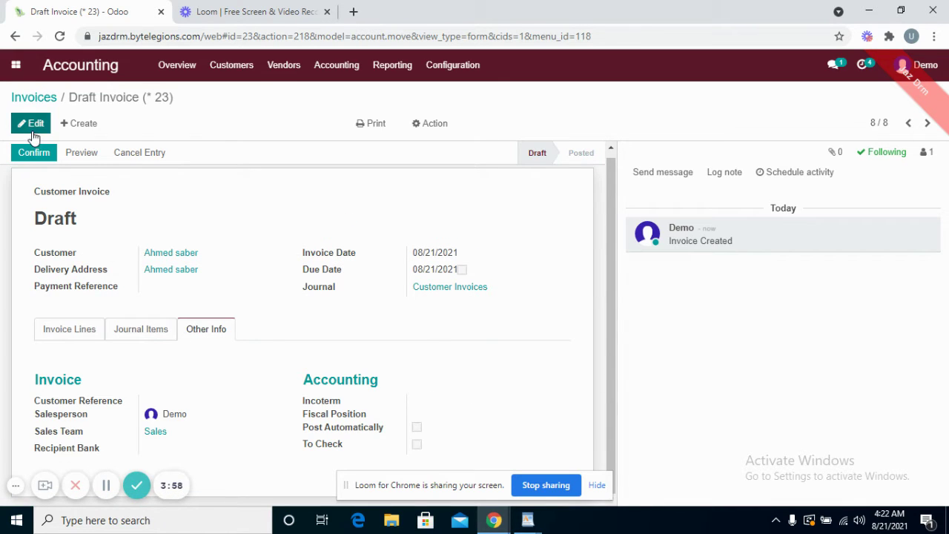
- Preview the draft invoice as the customer sees it in the portal, and return to edit mode
click(83, 157)
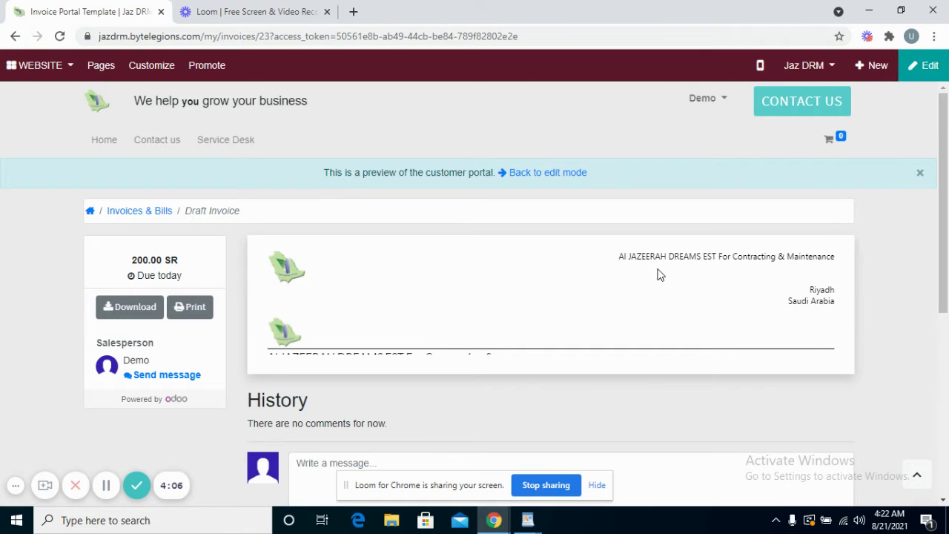
mouse_move(948, 226)
mouse_down()
mouse_move(948, 337)
mouse_move(948, 223)
mouse_up()
click(551, 176)
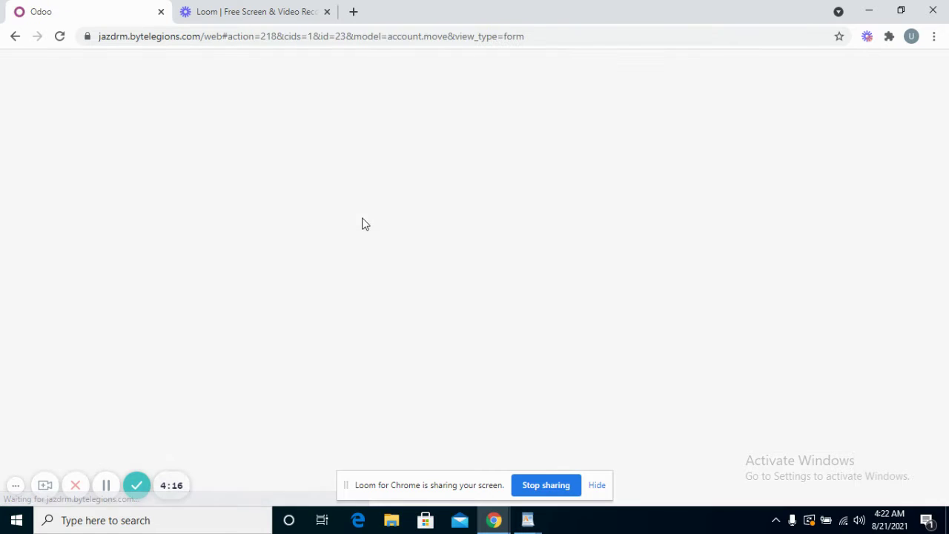
click(108, 487)
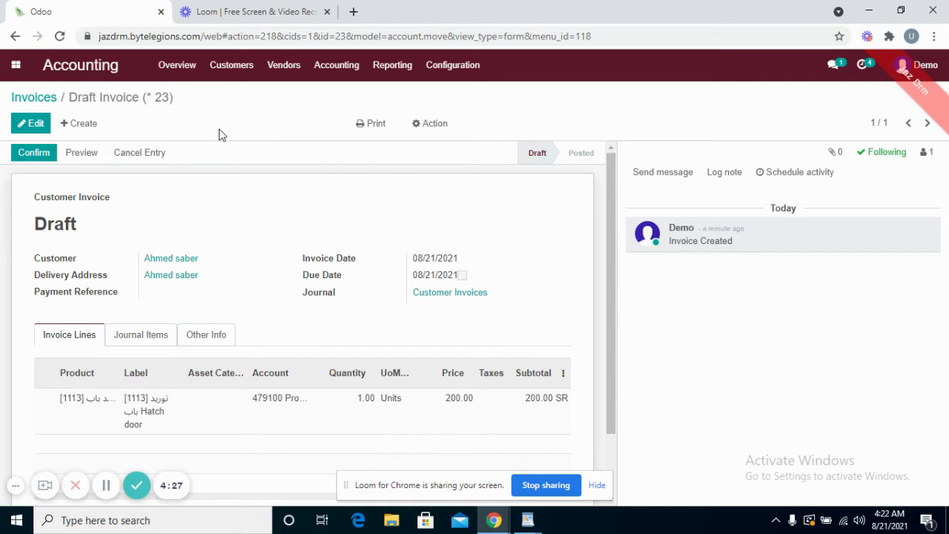
- Confirm the draft invoice and check which additional actions are available for it
click(40, 154)
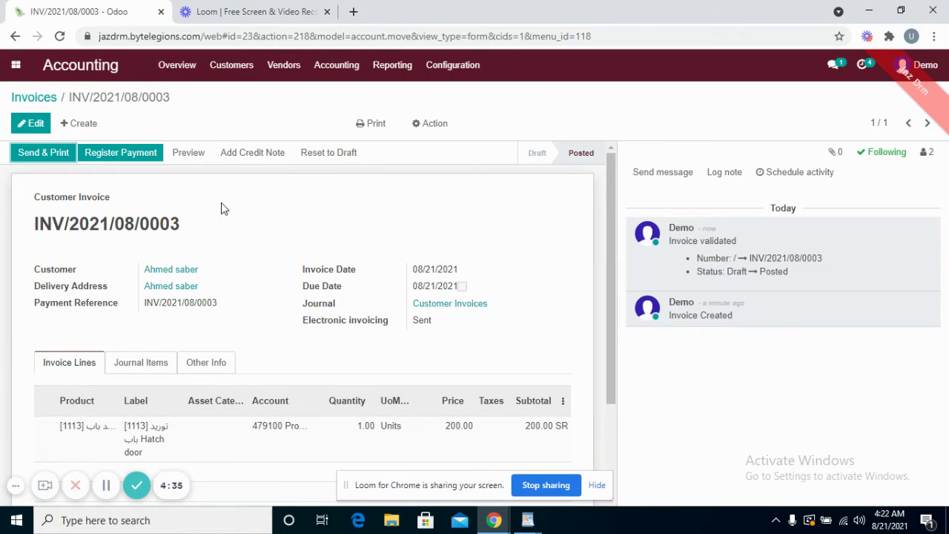
drag(613, 295, 604, 248)
click(448, 126)
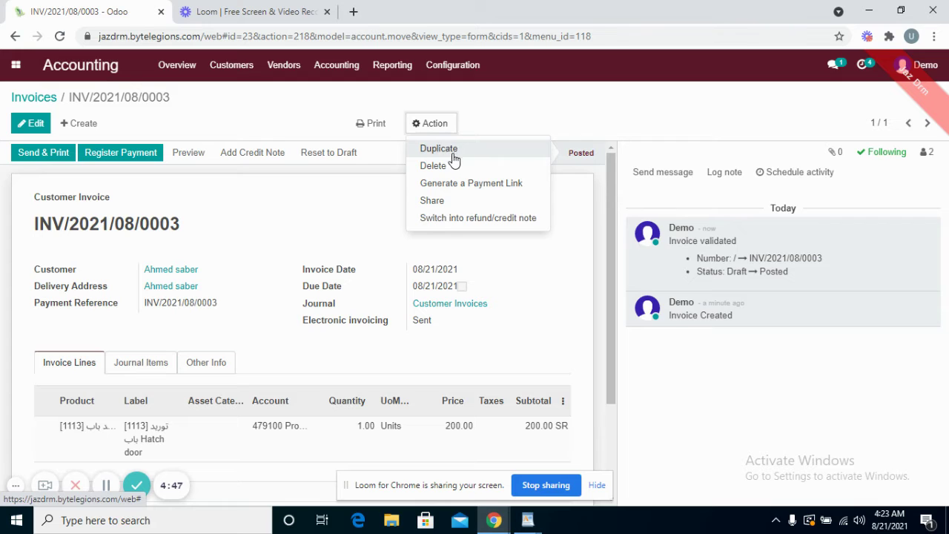
click(295, 215)
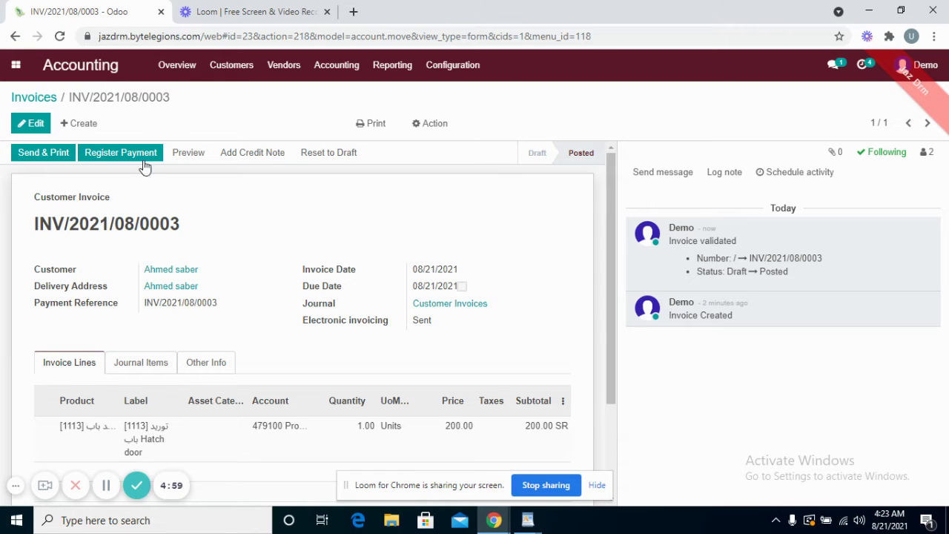
- Register a 200.00 SR payment for the invoice in the Bank journal, dated 08/21/2021
click(120, 152)
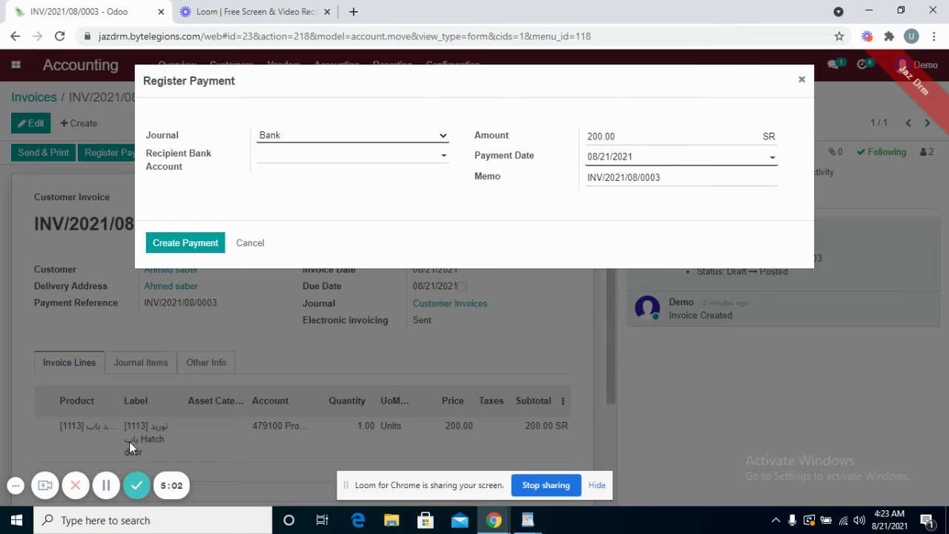
click(281, 137)
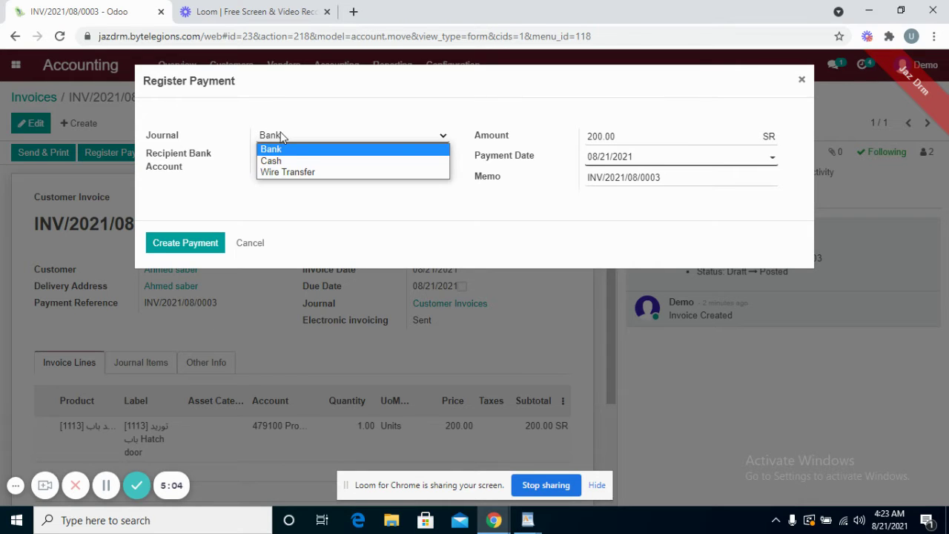
click(341, 204)
click(327, 170)
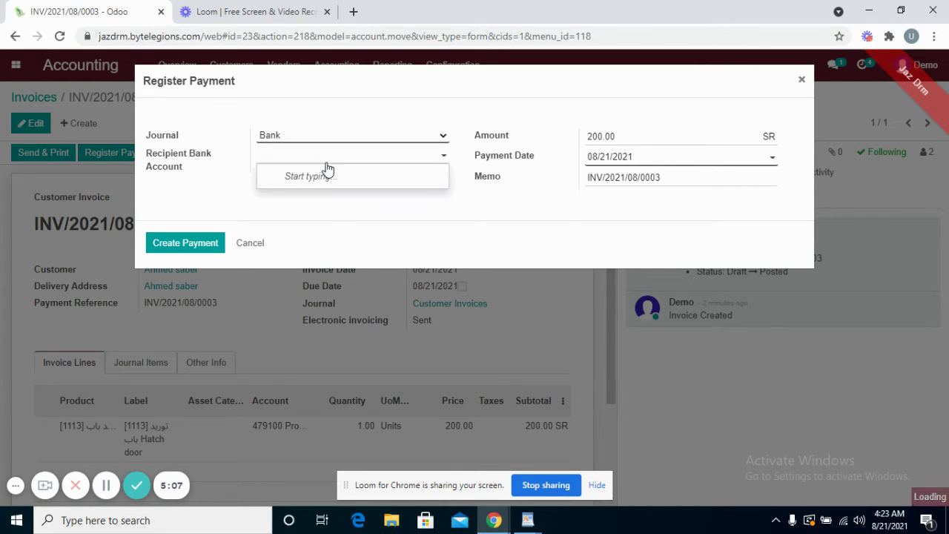
click(596, 185)
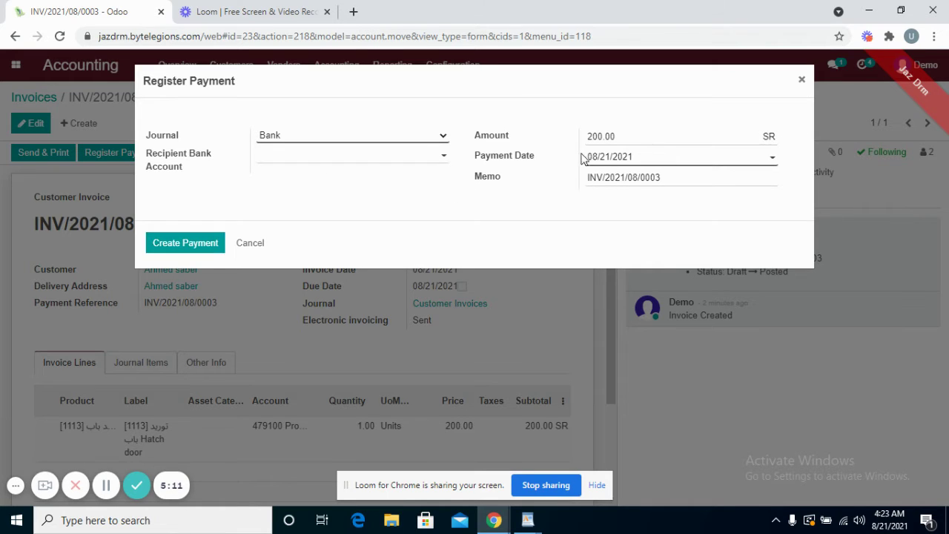
drag(616, 139, 512, 155)
click(522, 188)
click(198, 249)
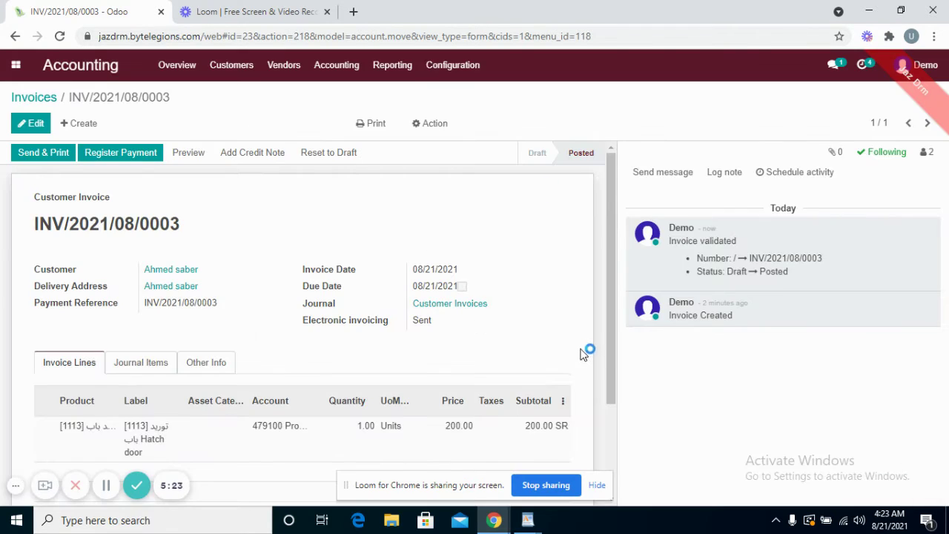
- Inspect the payment information and the amount due below the invoice lines
drag(614, 380, 616, 470)
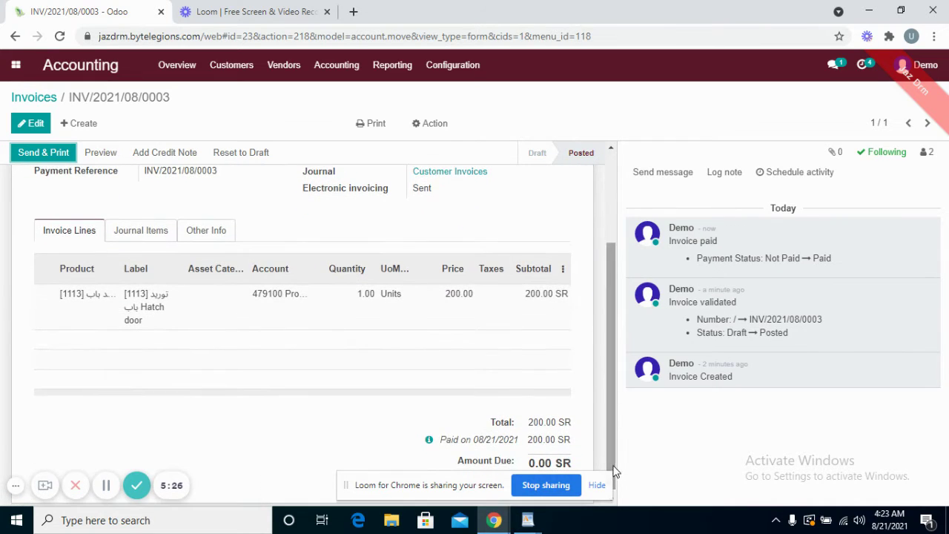
click(430, 440)
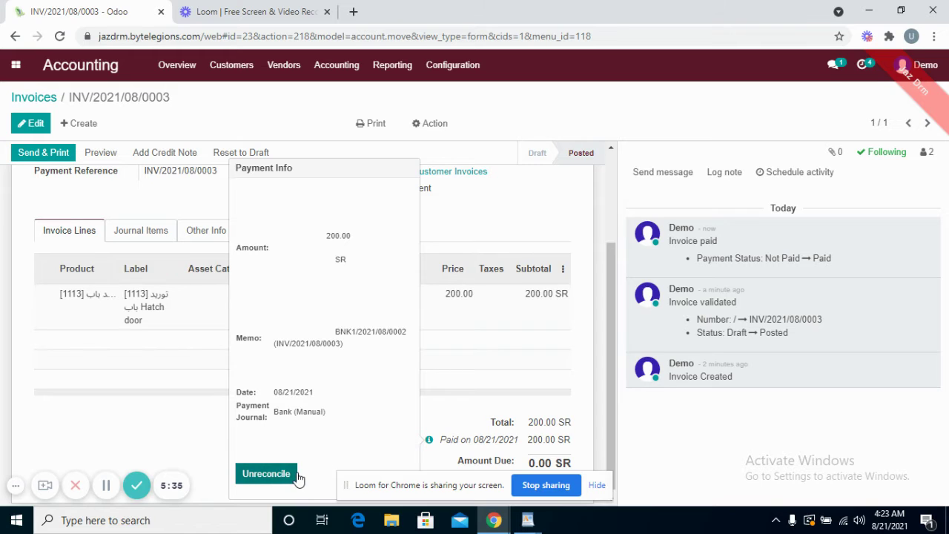
click(435, 425)
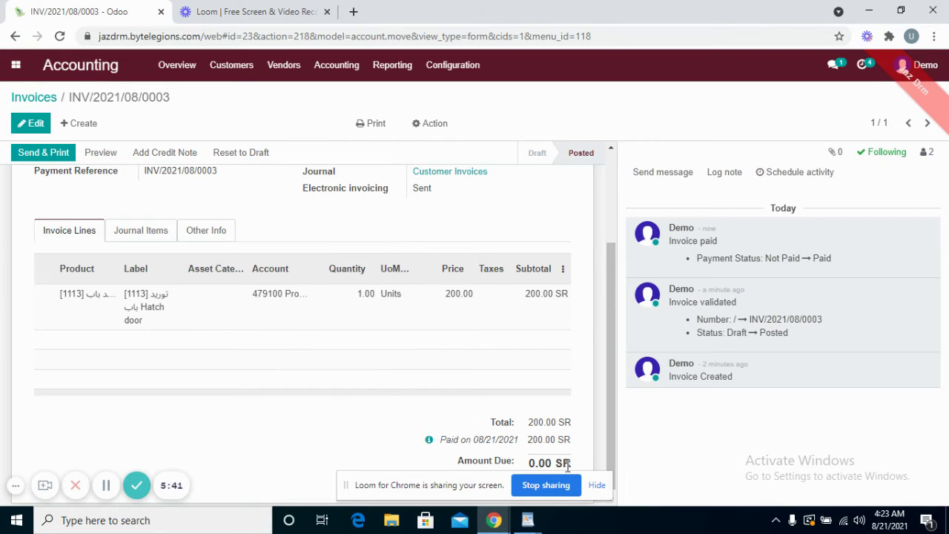
drag(458, 462, 552, 462)
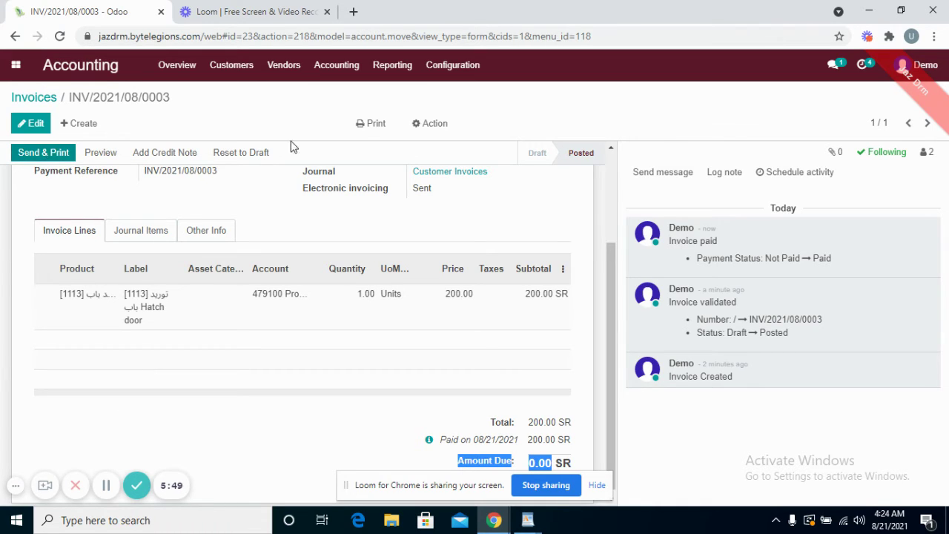
- Print the invoice with its payments as a PDF, read through the document and close it
click(382, 126)
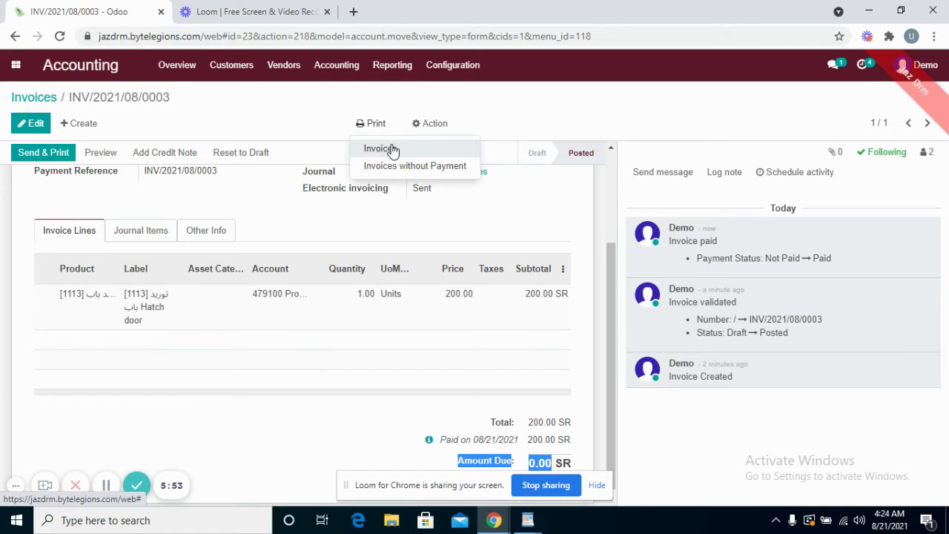
click(393, 150)
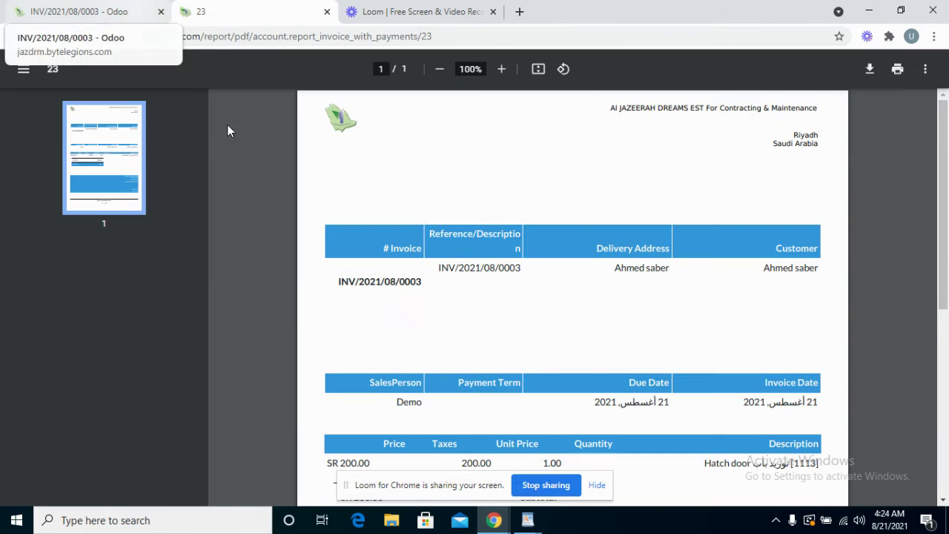
mouse_move(944, 218)
mouse_down()
mouse_move(948, 402)
mouse_move(948, 219)
mouse_up()
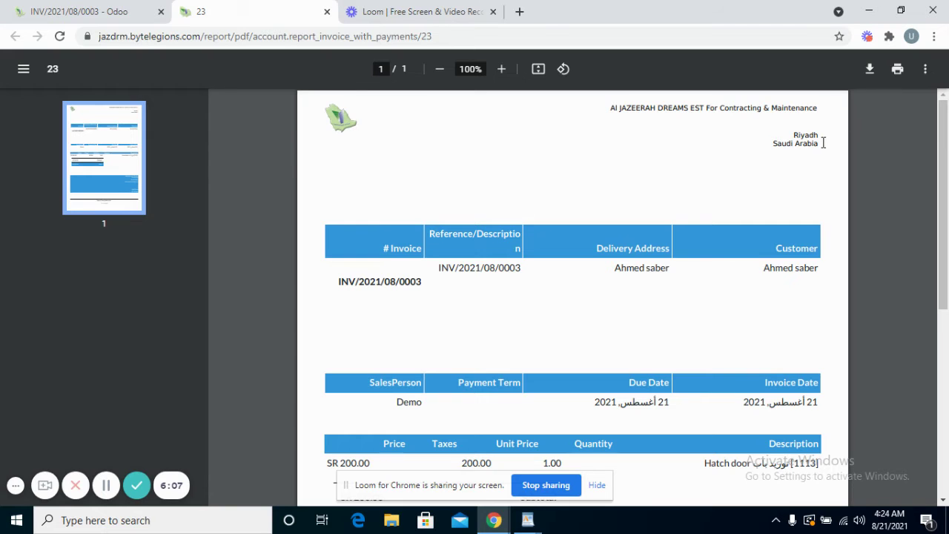
scroll(746, 186, down, 1)
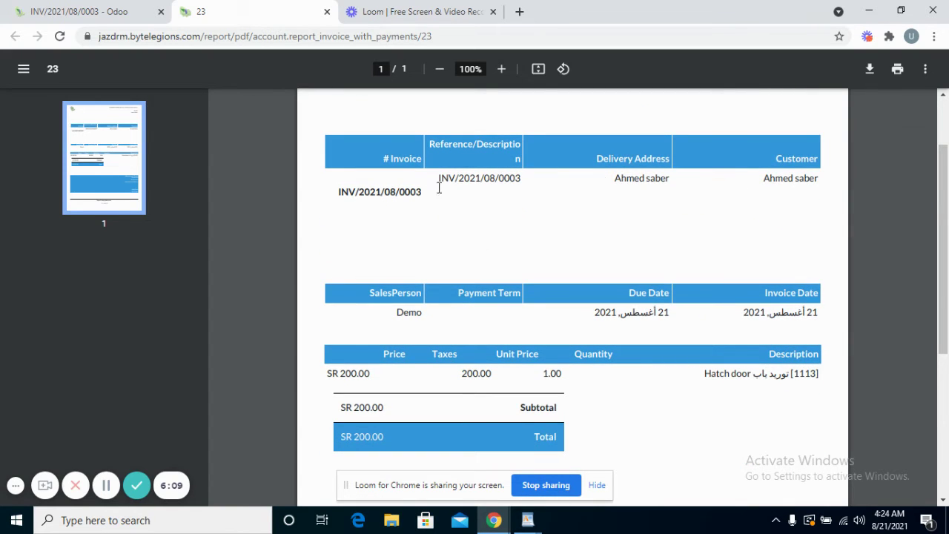
scroll(445, 289, down, 2)
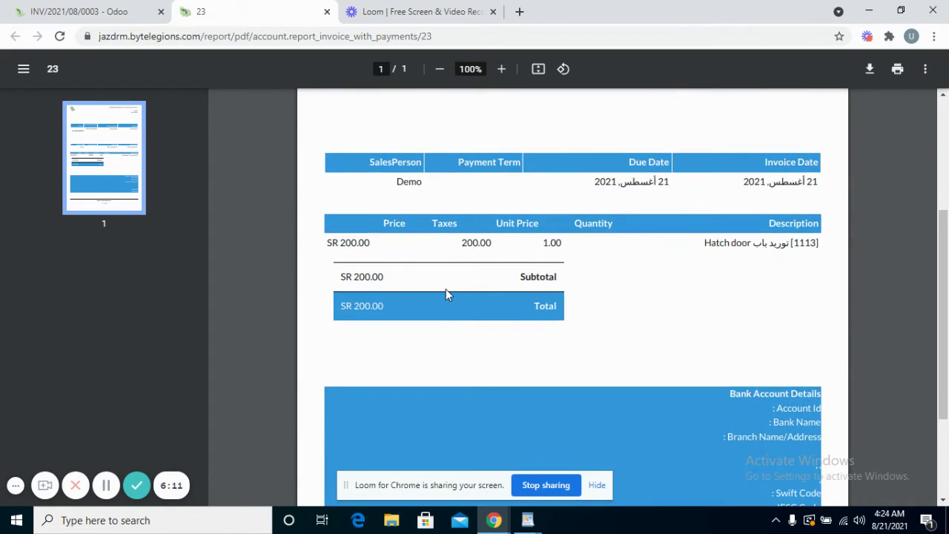
scroll(579, 423, down, 2)
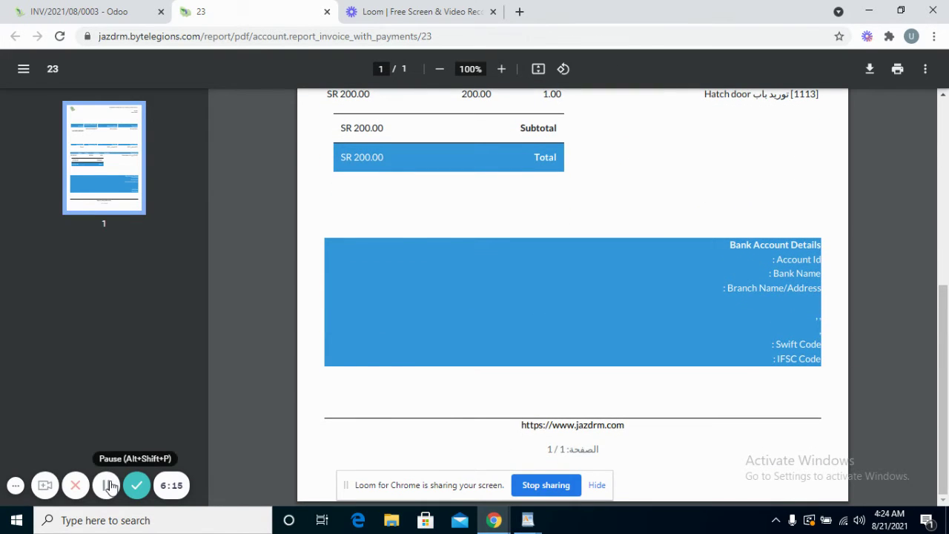
key(ctrl+w)
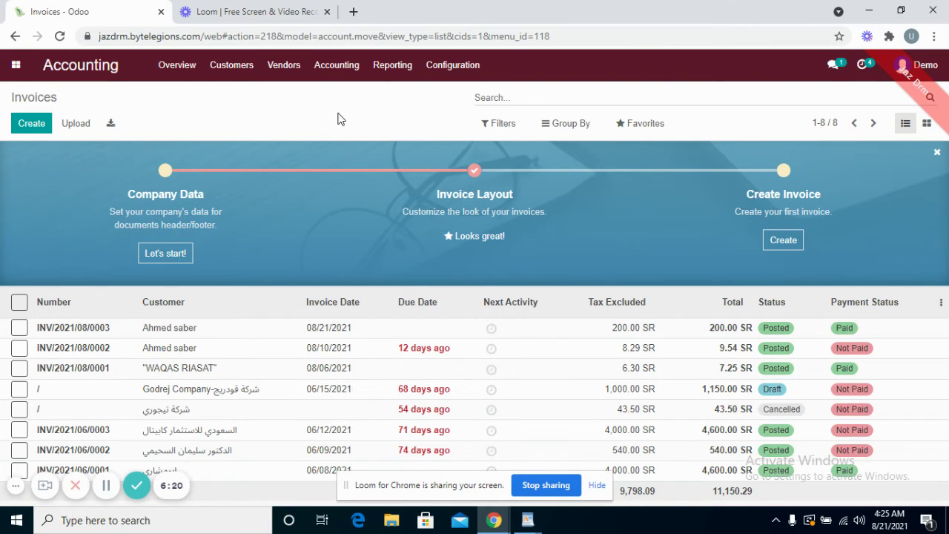
- Create a new vendor bill for the vendor شركة دوام الدولية للتجارة _ اقفال وخزن
click(256, 70)
mouse_move(280, 68)
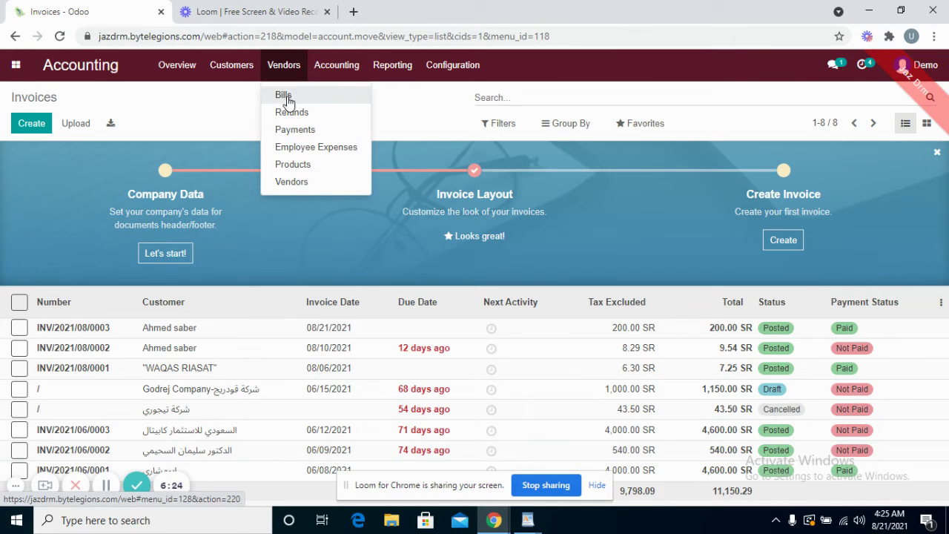
click(284, 96)
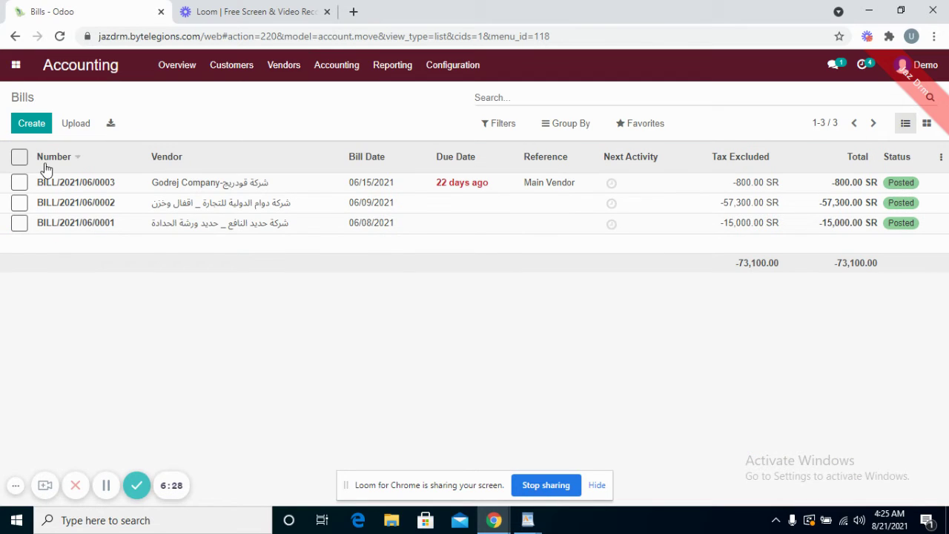
click(33, 123)
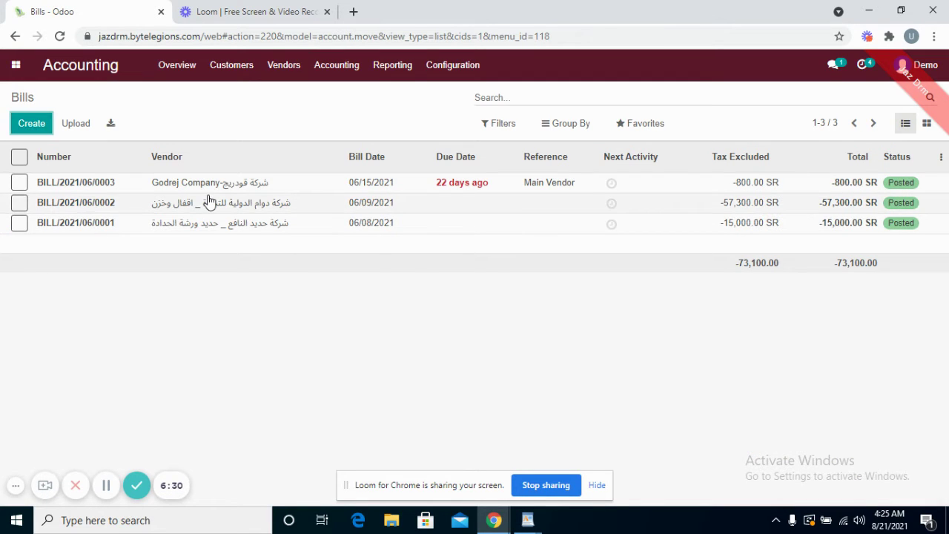
click(178, 274)
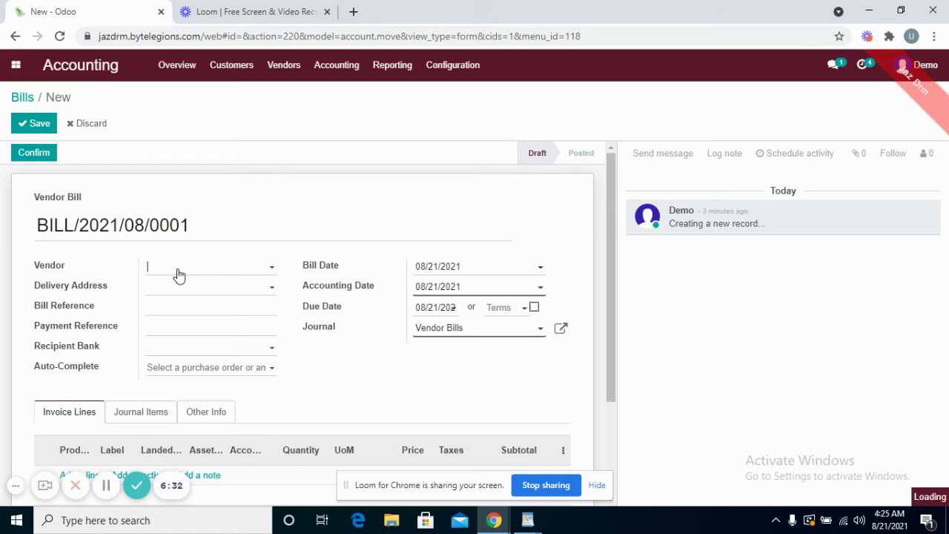
click(198, 322)
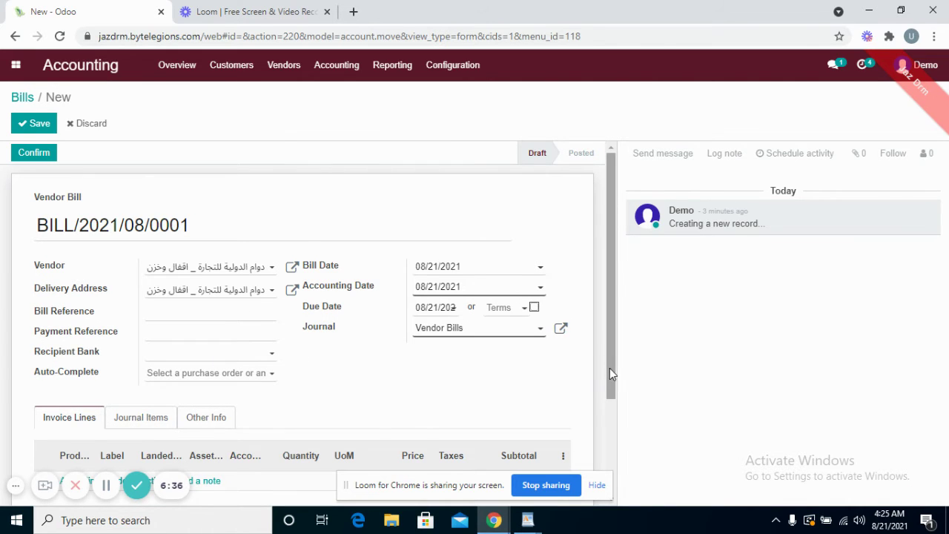
- Add product [1078] توريد كالون سلندر امني YALE to the vendor bill with quantity 4 and price 1000, and save the bill
drag(610, 368, 614, 434)
click(87, 394)
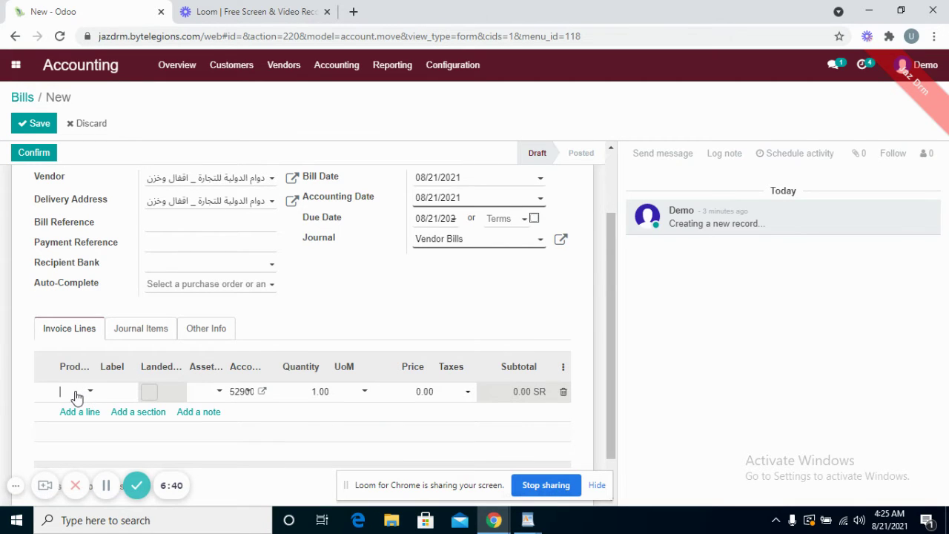
text(a)
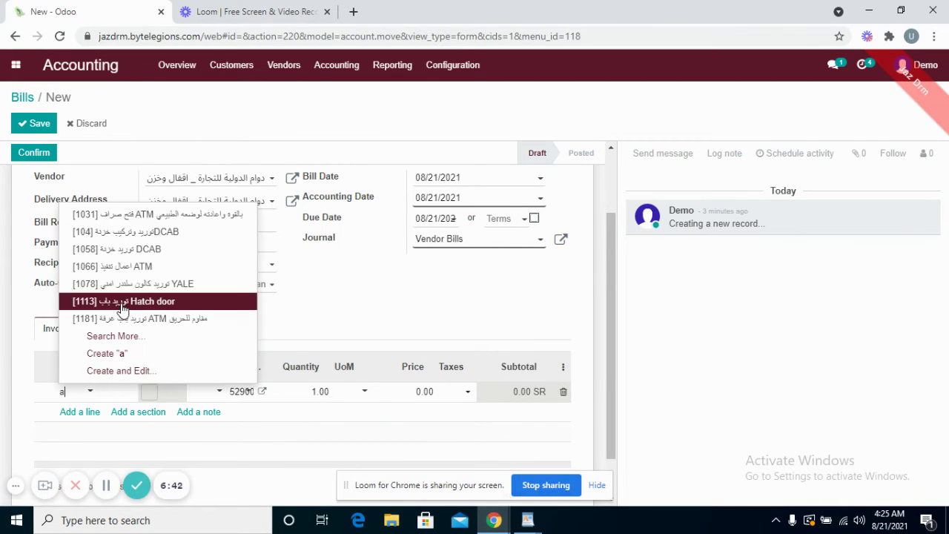
click(122, 284)
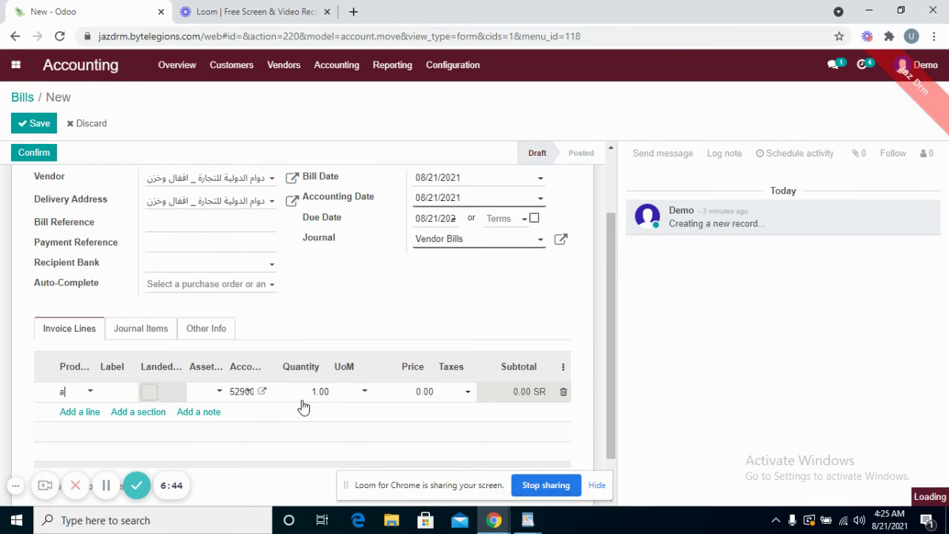
click(416, 397)
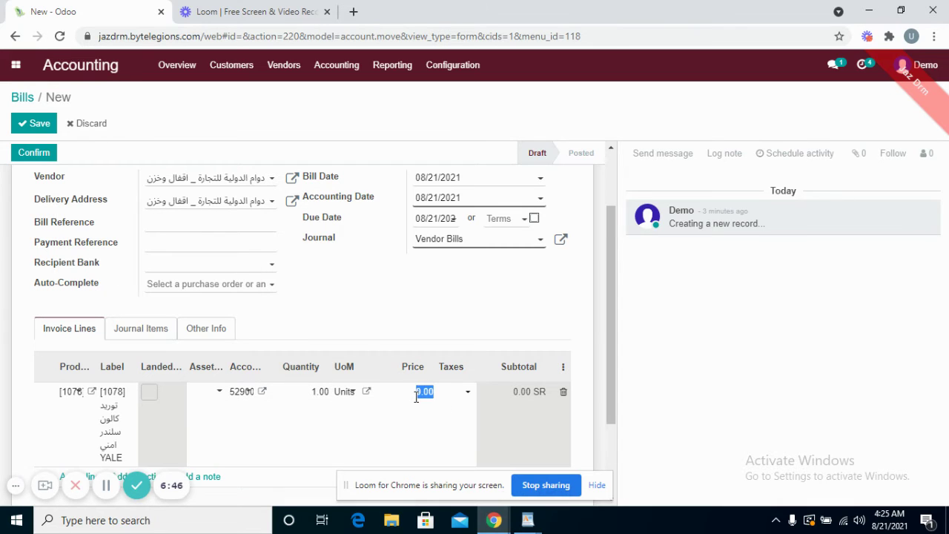
text(1000)
double_click(328, 391)
key(BackSpace)
text(4)
click(38, 124)
click(427, 359)
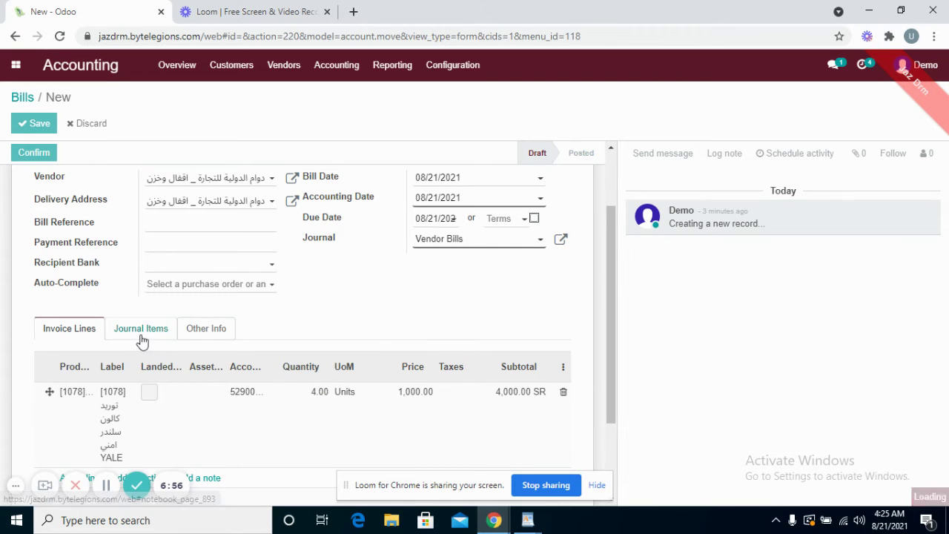
- Inspect the journal items and other information of the saved vendor bill
click(156, 400)
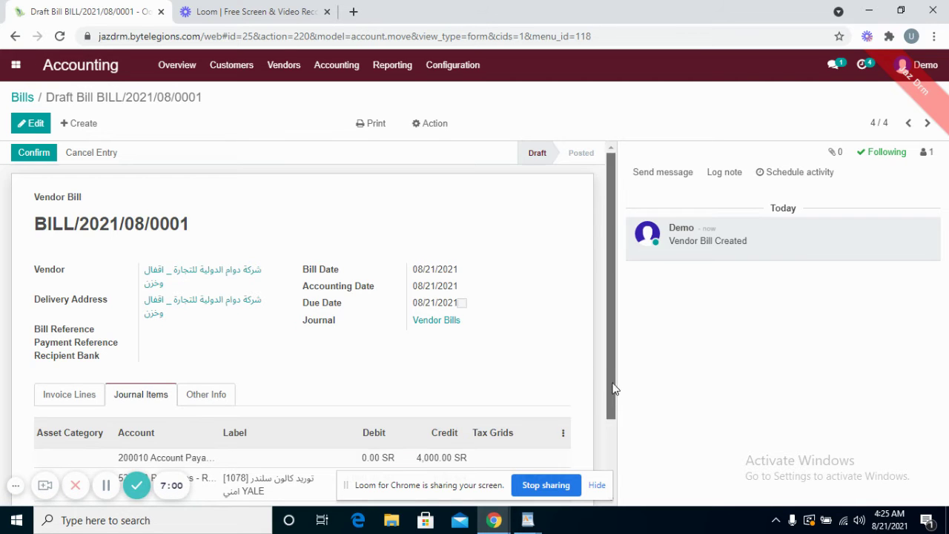
mouse_move(609, 377)
mouse_down()
mouse_move(607, 441)
mouse_move(606, 375)
mouse_up()
click(200, 402)
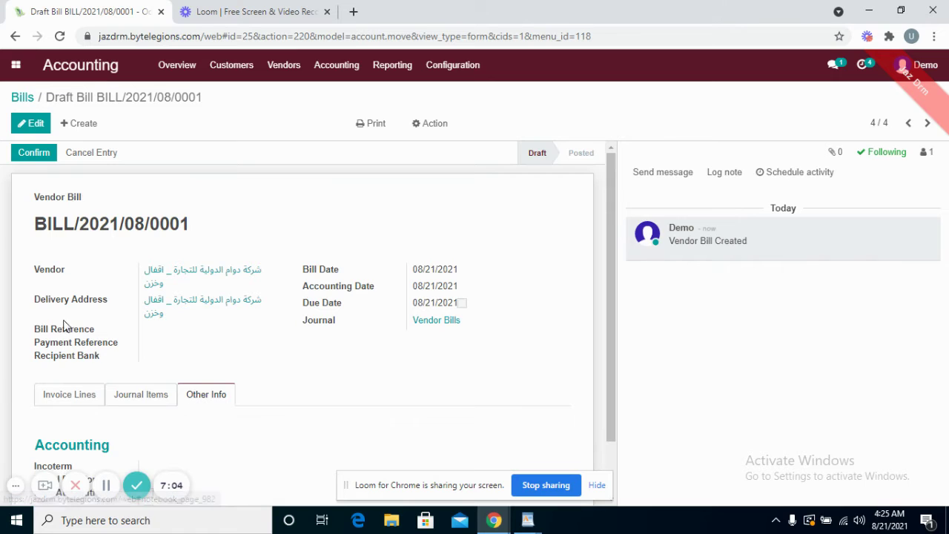
- Confirm the vendor bill and register a manual 4,000.00 SR payment in the Bank journal, dated 08/21/2021
click(36, 154)
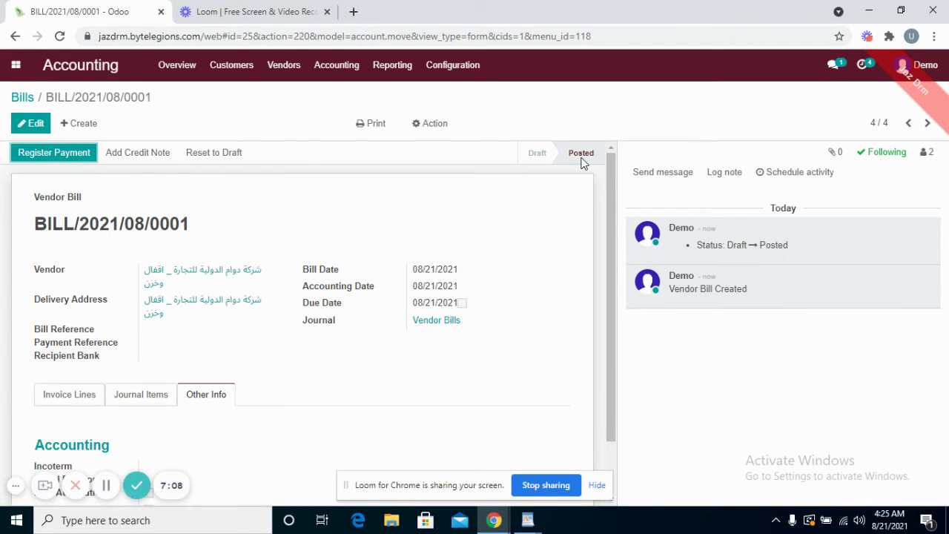
click(83, 157)
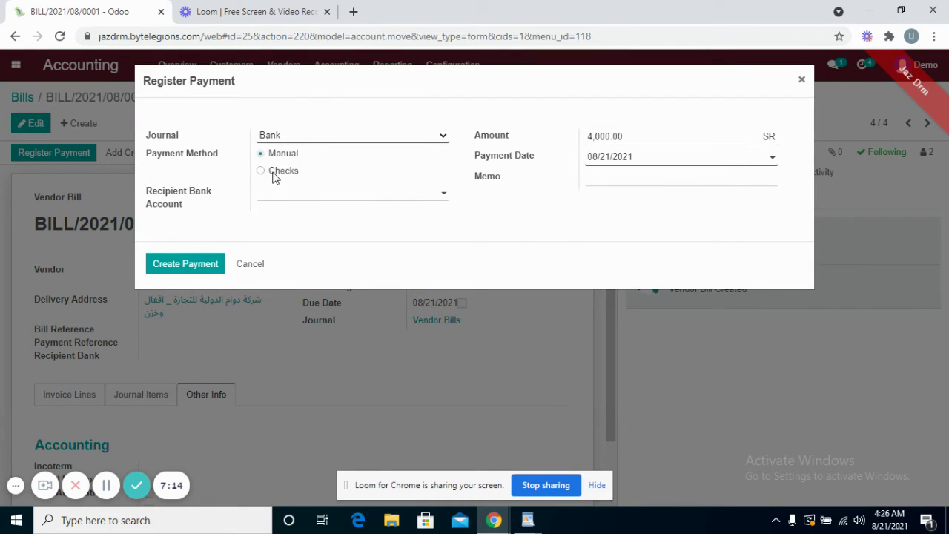
click(213, 264)
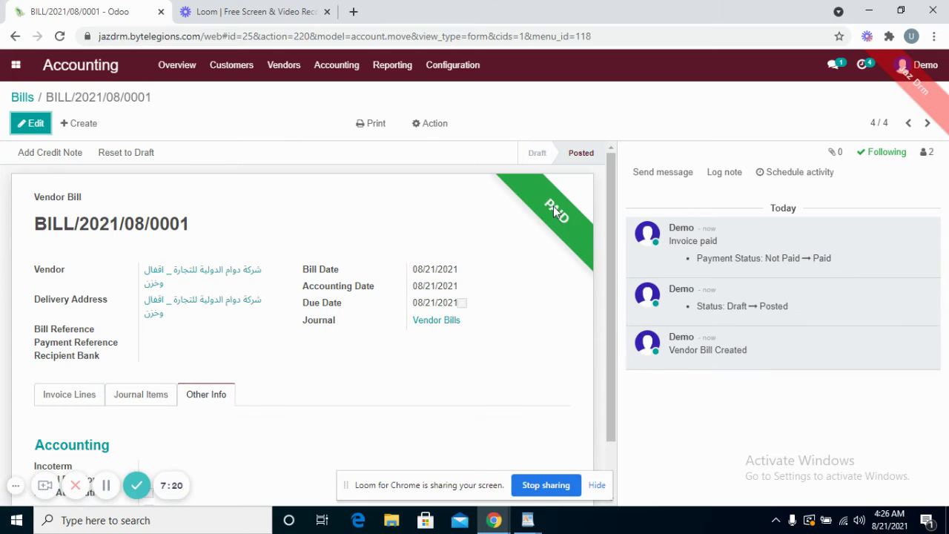
- Review the list of customer payments and the list of vendor payments
click(217, 75)
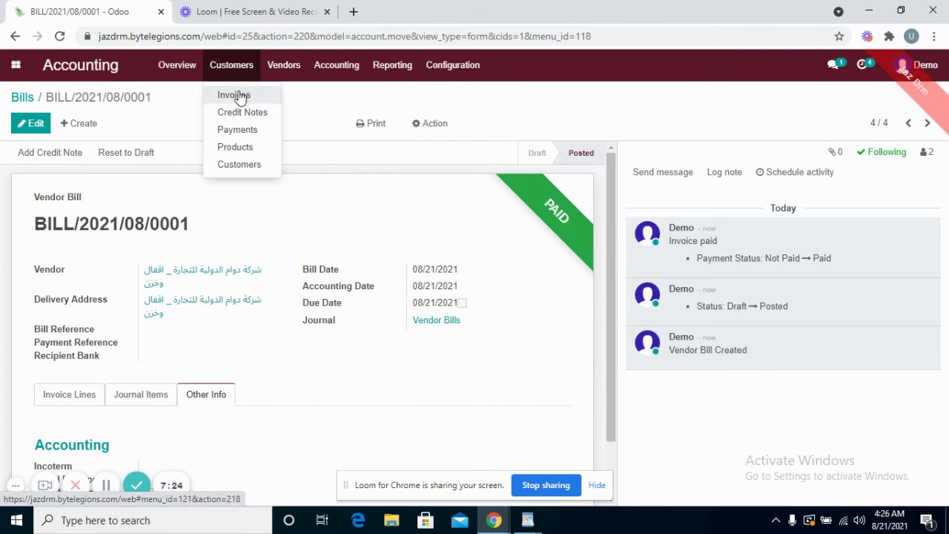
click(249, 136)
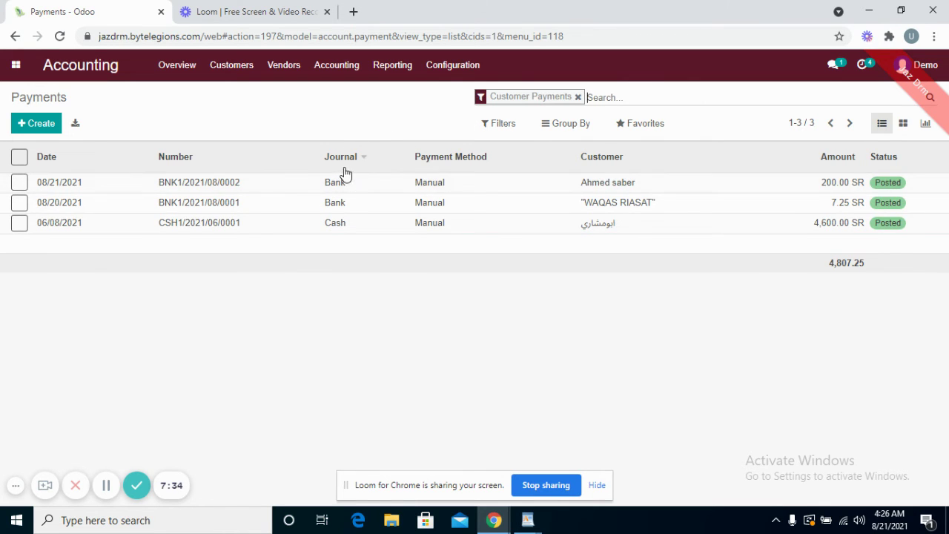
click(287, 72)
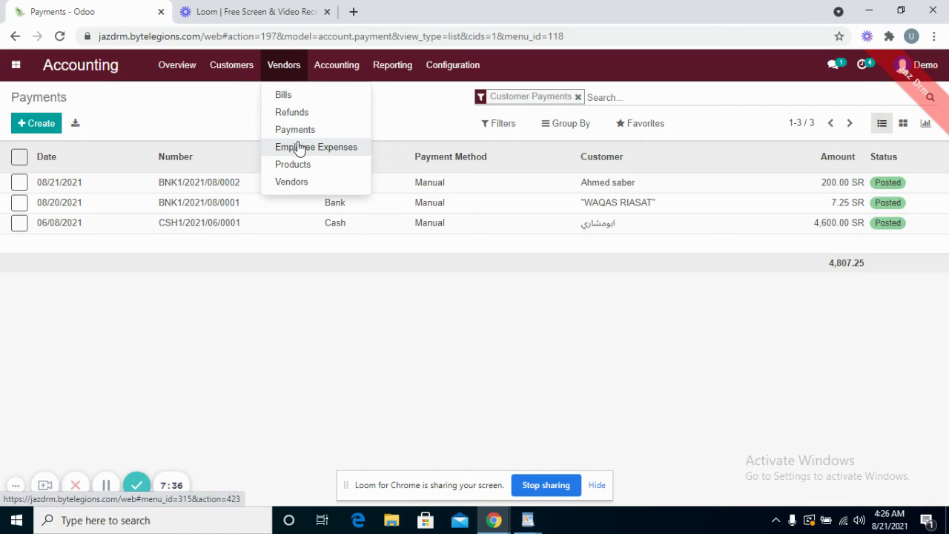
click(296, 133)
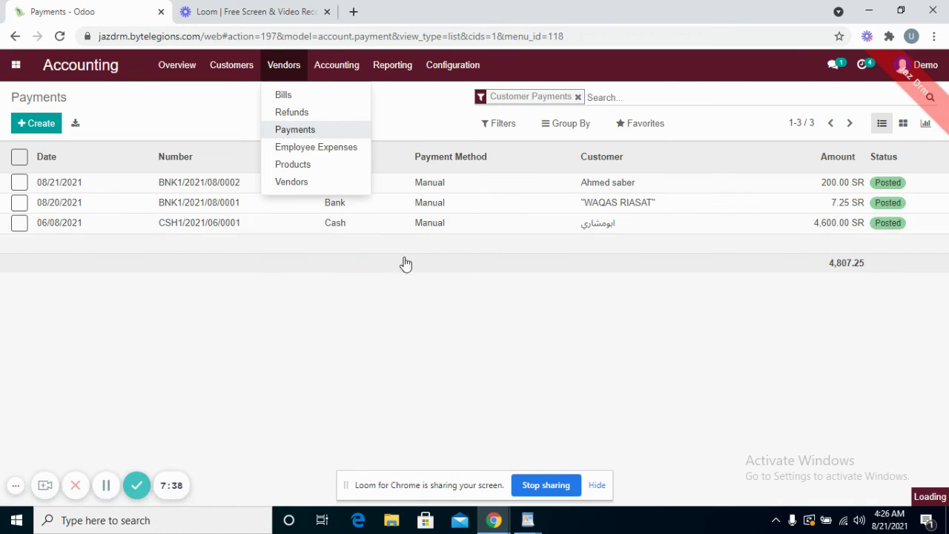
- Browse the products that can be sold to customers and those that can be purchased from vendors
click(232, 65)
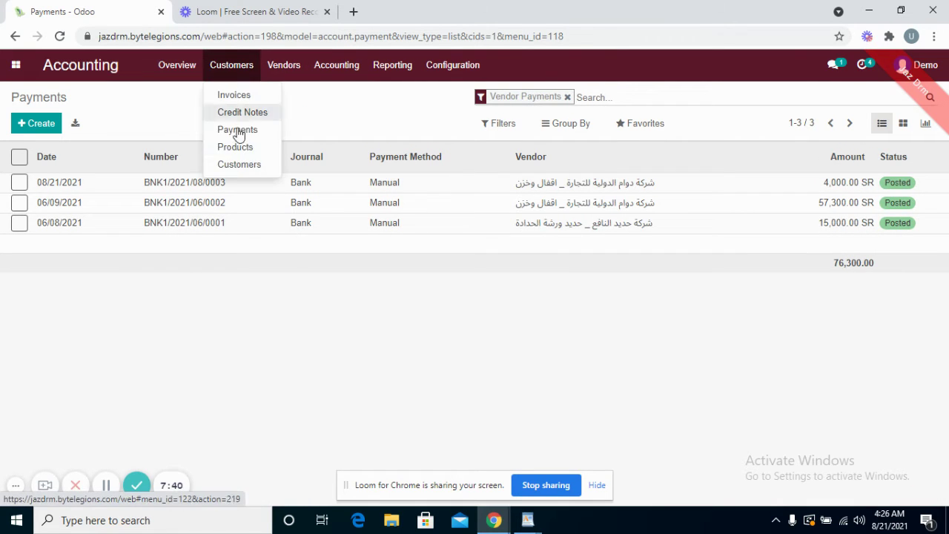
click(242, 149)
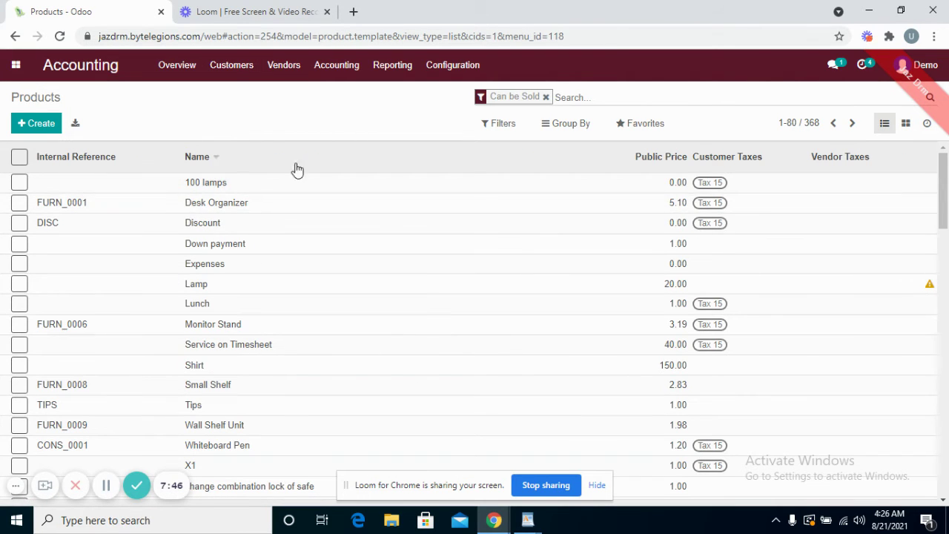
drag(943, 189, 943, 221)
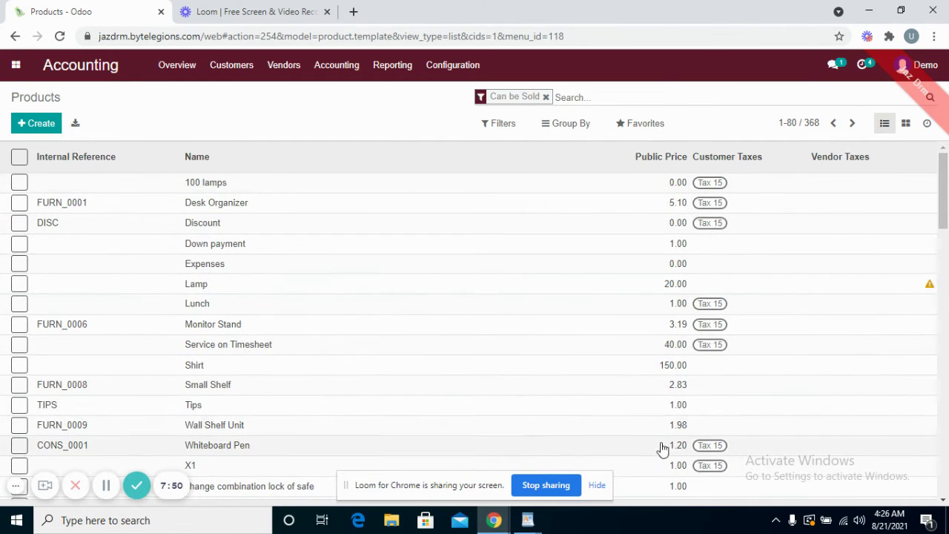
click(299, 67)
click(307, 165)
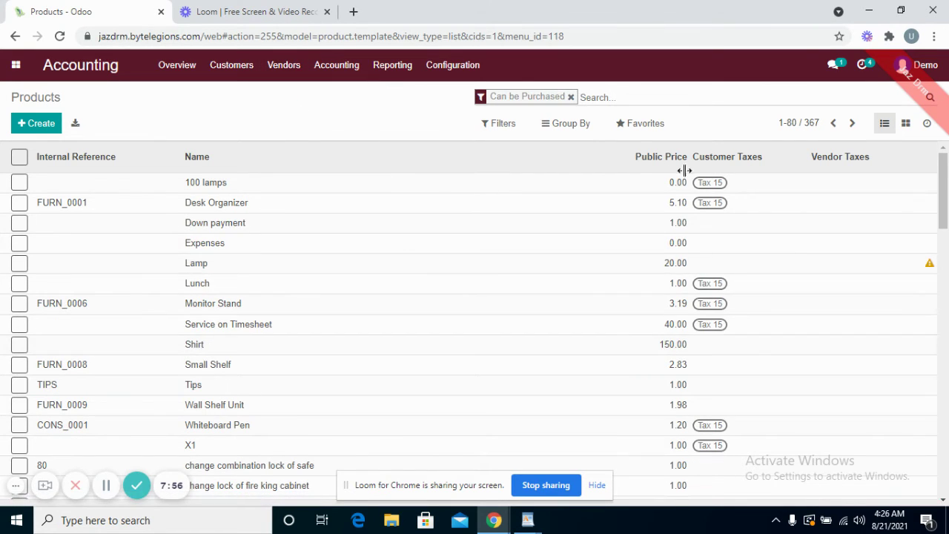
- View the employee expenses list and the vendors list
click(280, 75)
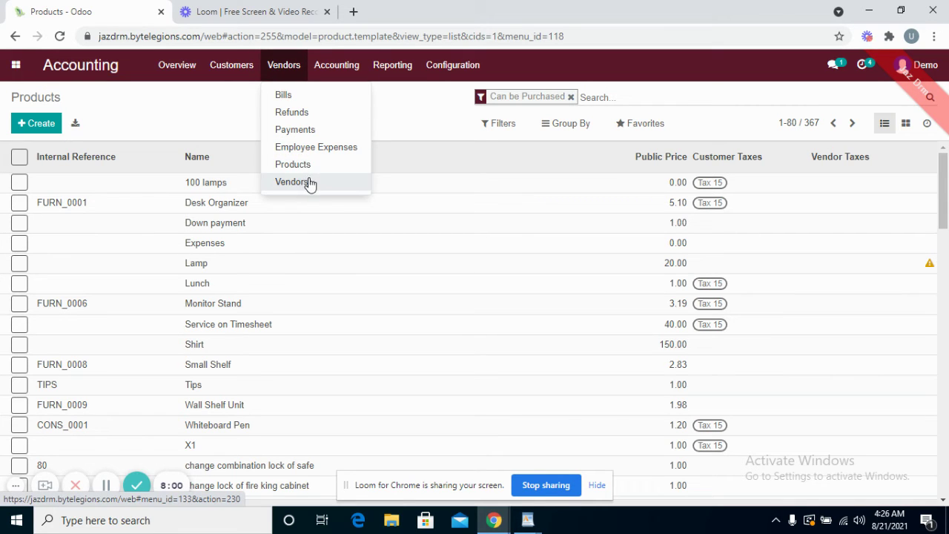
click(304, 146)
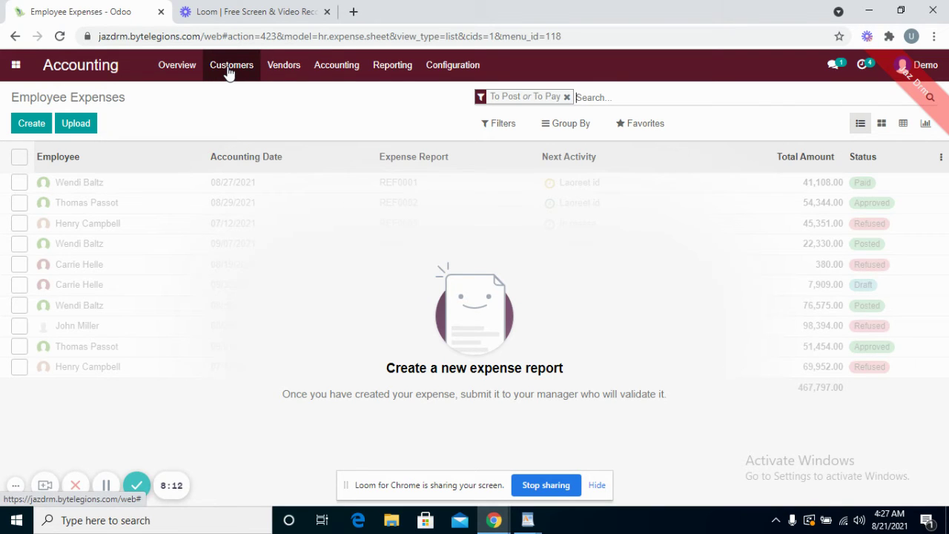
click(280, 68)
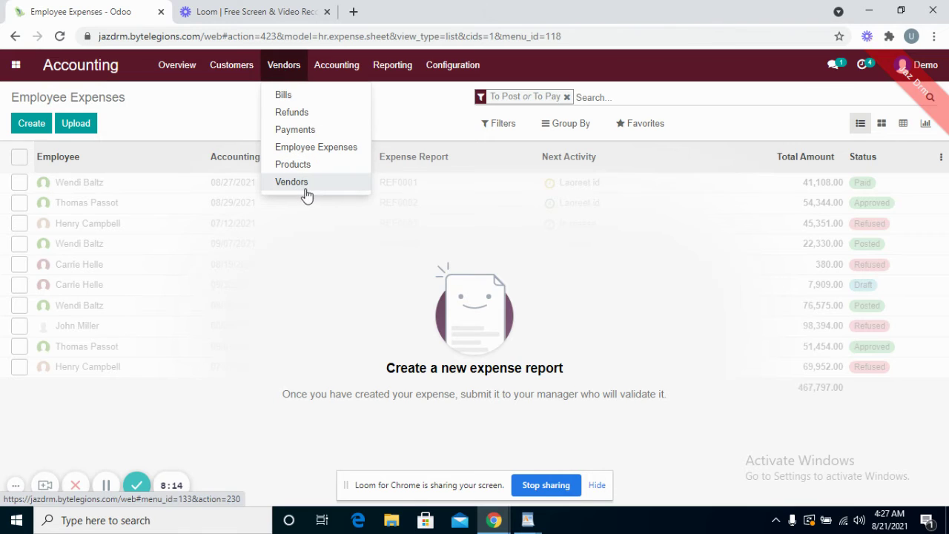
click(305, 190)
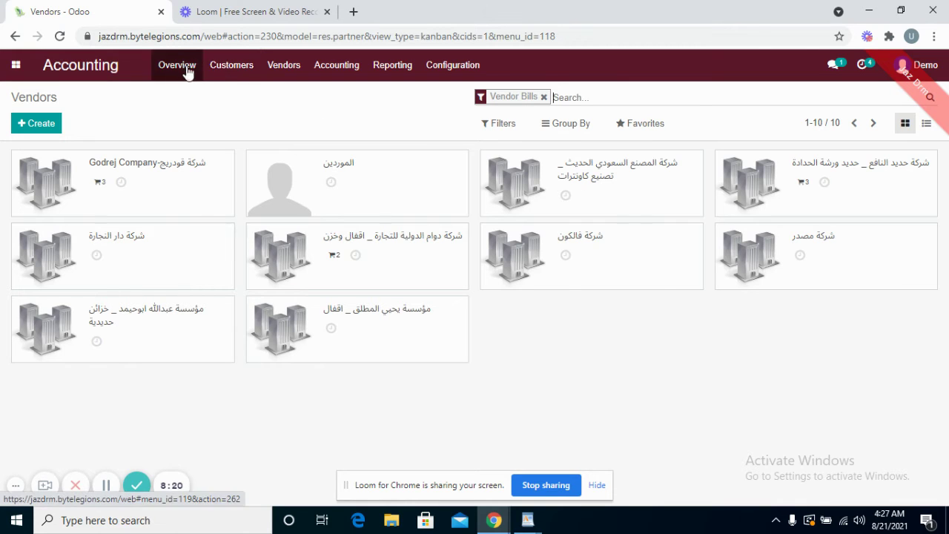
- View the customers list and the customer credit notes list
click(224, 68)
click(246, 165)
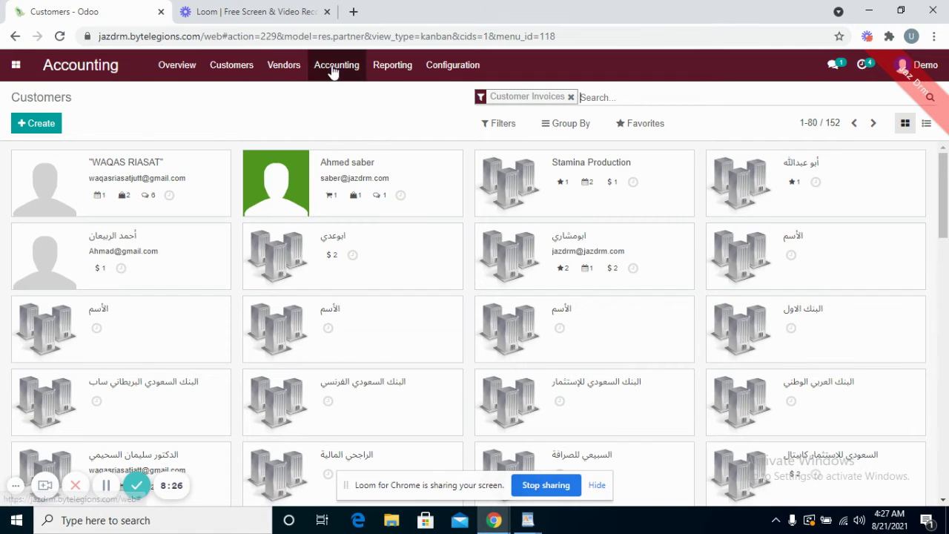
click(242, 69)
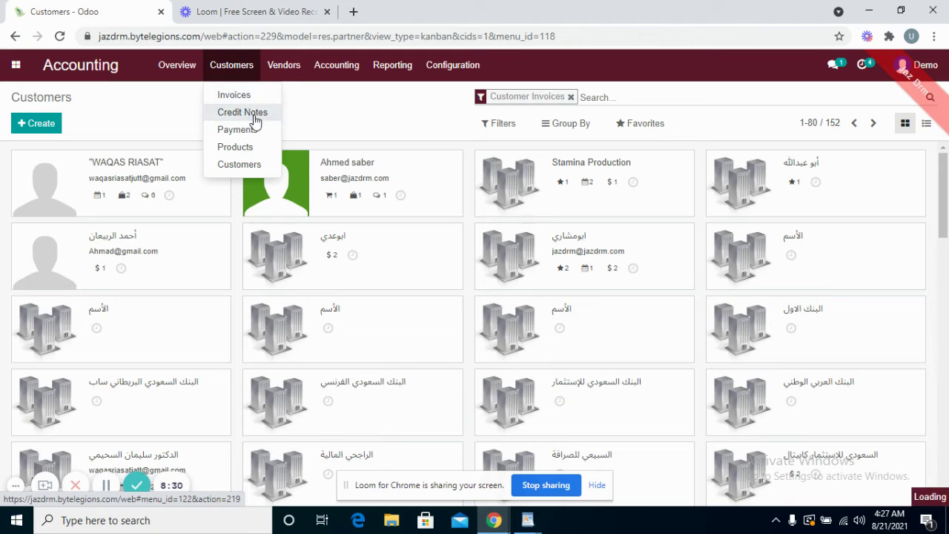
click(286, 69)
click(310, 122)
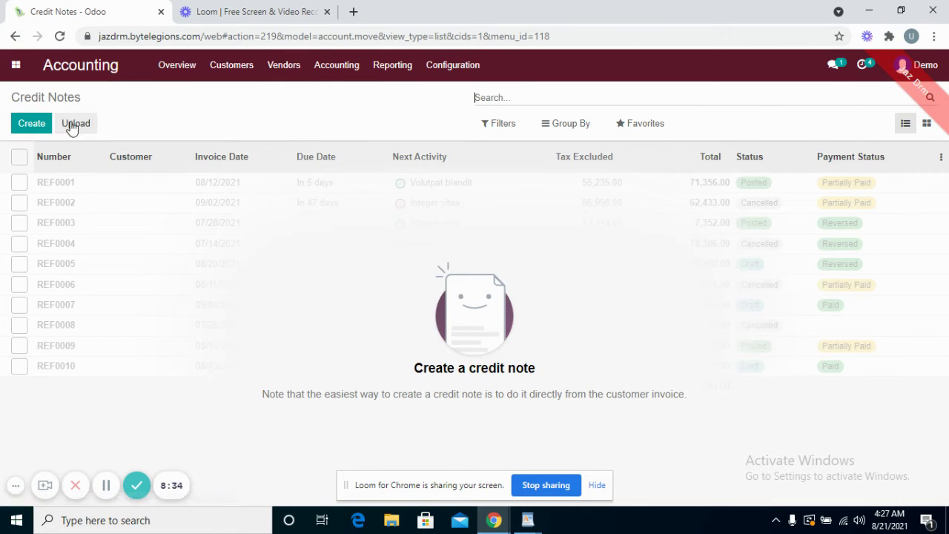
- Create a Partial Refund credit note for the 200.00 SR customer invoice, reason "The product is damaged", journal Miscellaneous Operations, refund date 08/21/2021
click(249, 67)
click(240, 96)
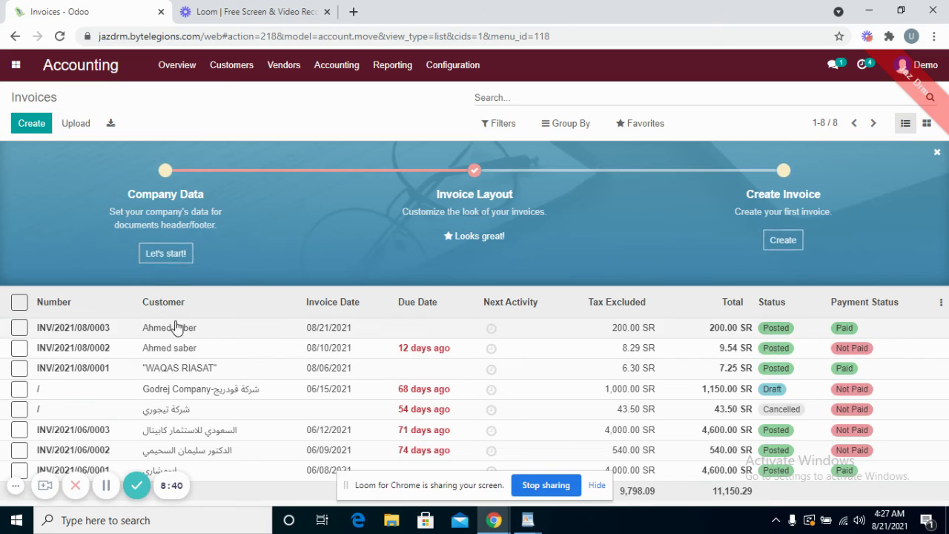
click(178, 332)
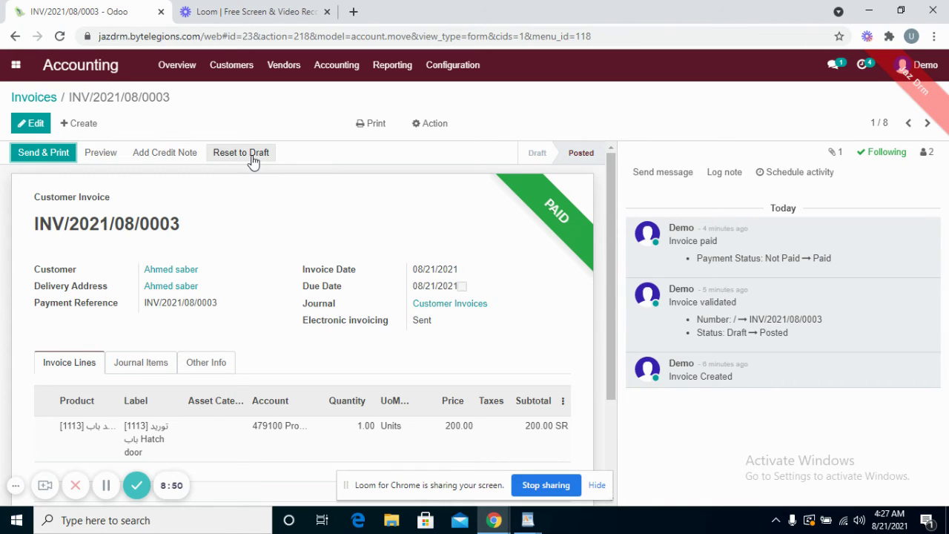
click(172, 156)
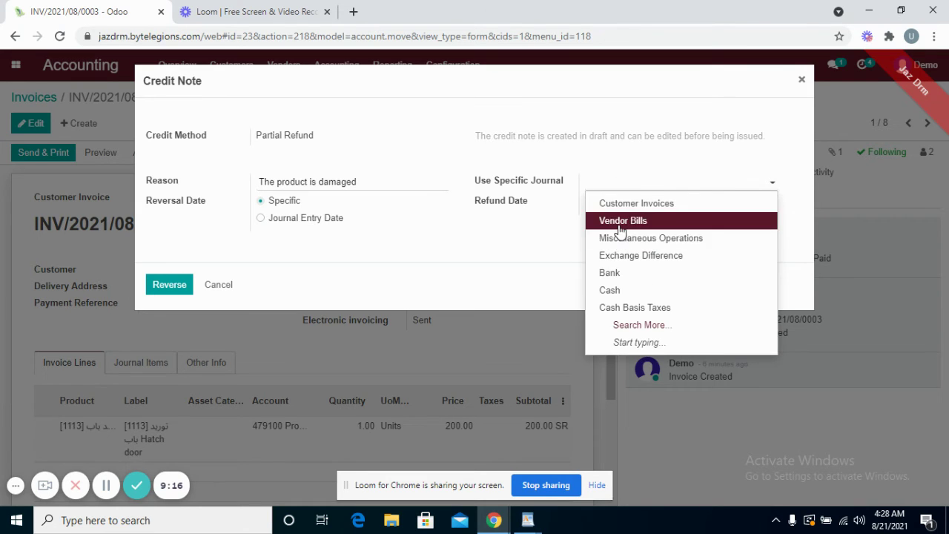
click(623, 239)
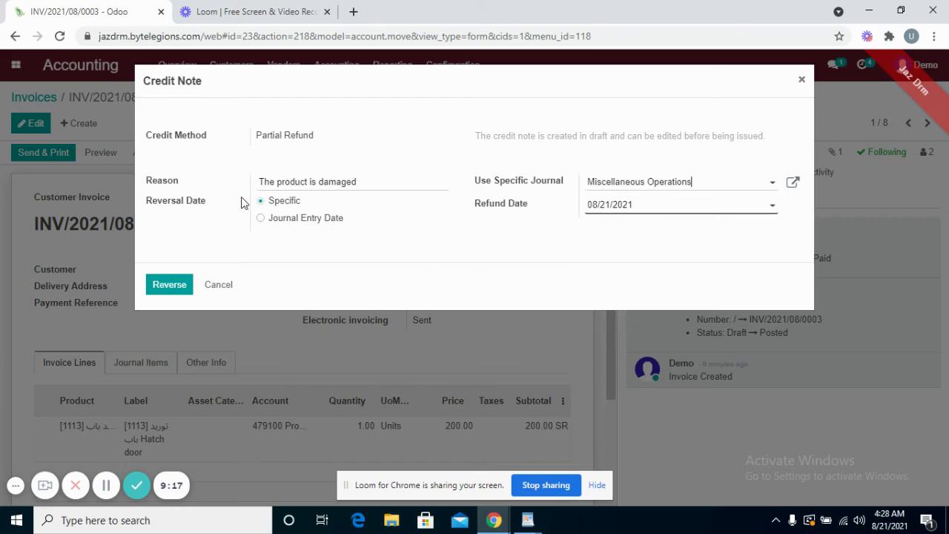
click(164, 294)
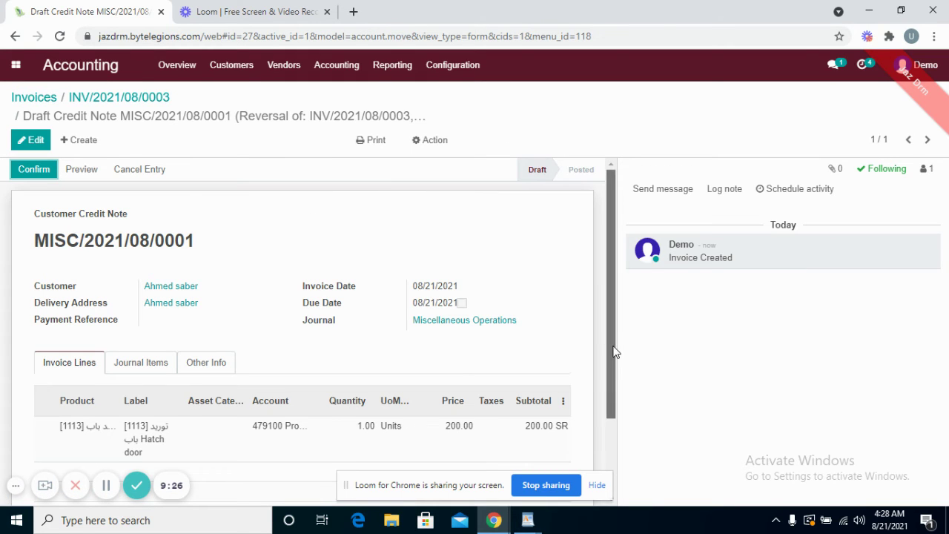
- Confirm the draft credit note and register its manual 200.00 SR payment in the Bank journal, dated 08/21/2021
drag(606, 335, 612, 373)
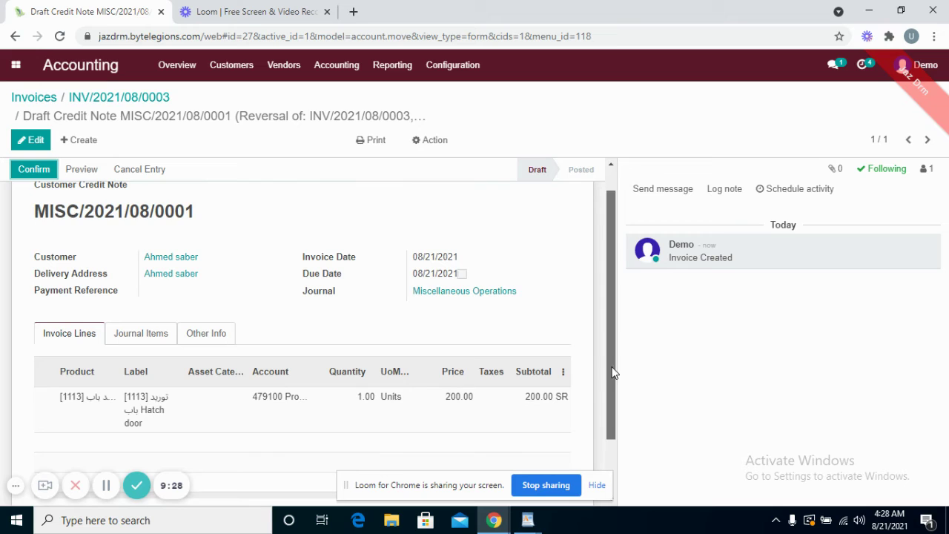
click(16, 172)
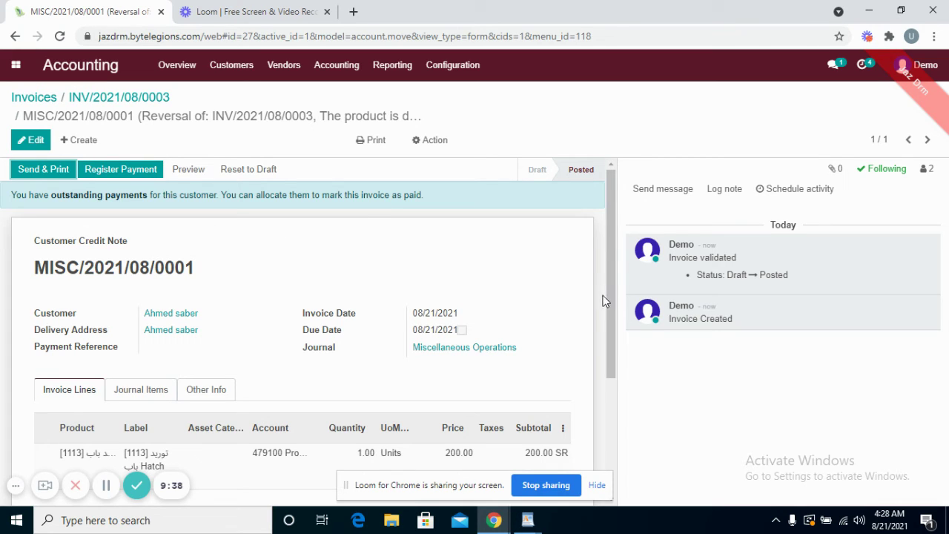
drag(616, 311, 601, 249)
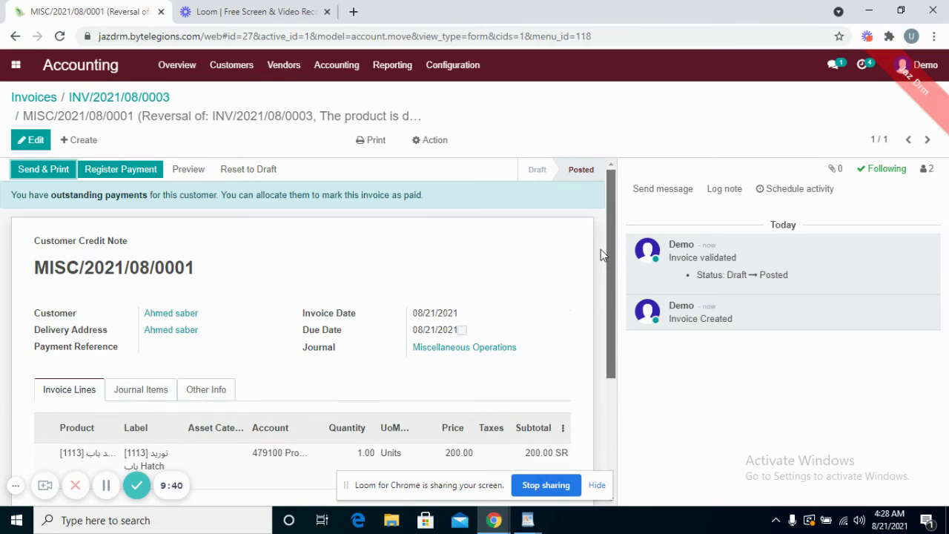
click(142, 171)
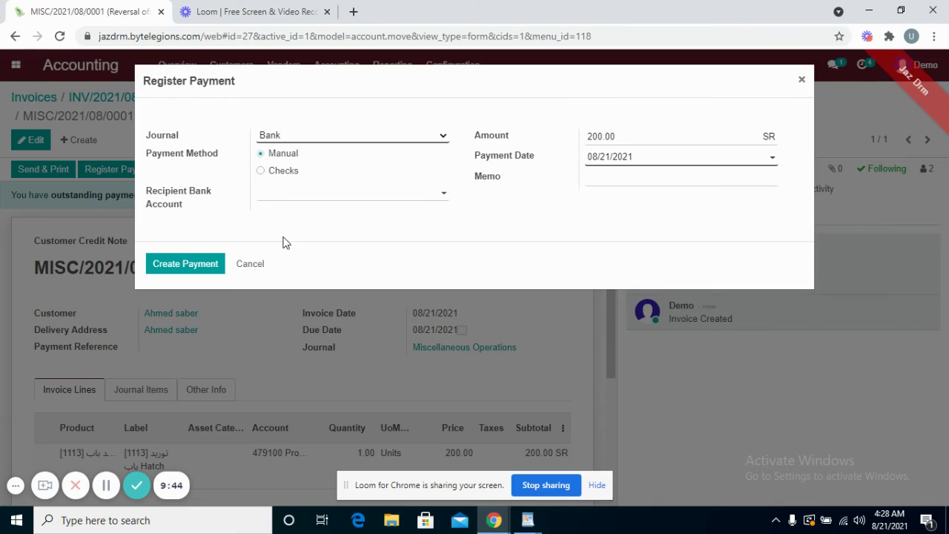
click(171, 266)
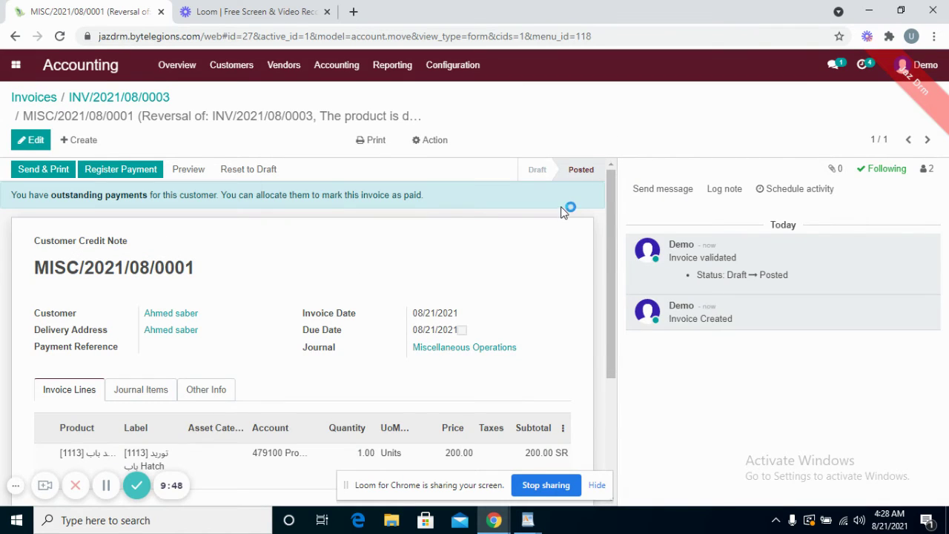
- View the customer credit notes list and the vendor refunds list
drag(609, 264, 607, 231)
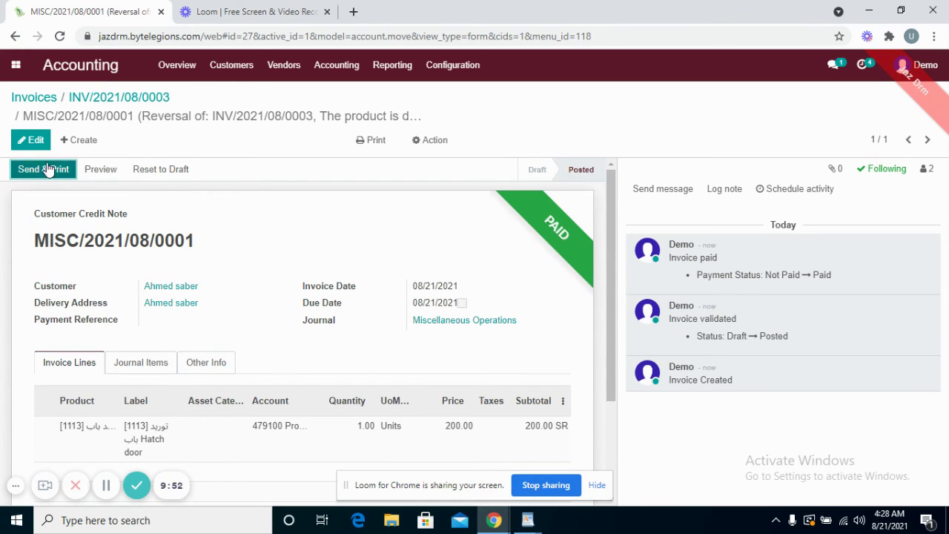
click(221, 74)
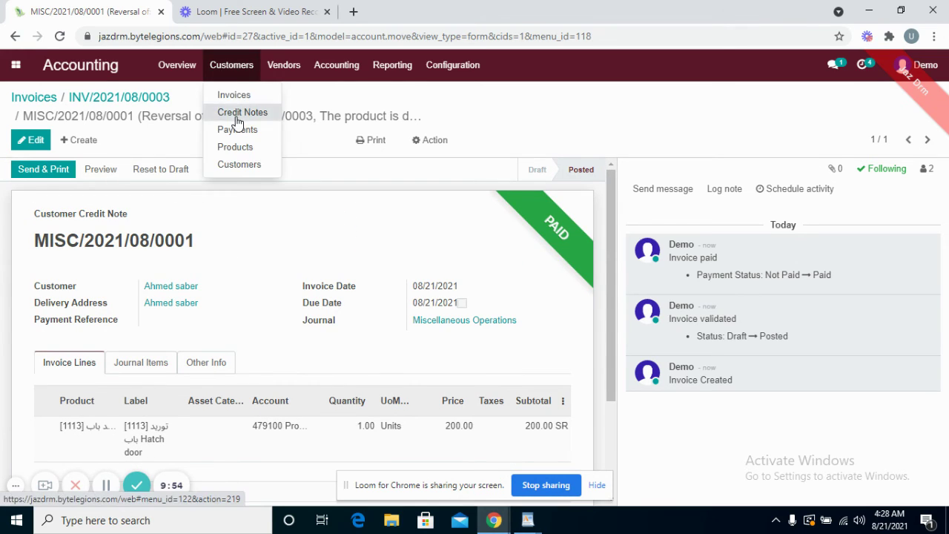
click(236, 115)
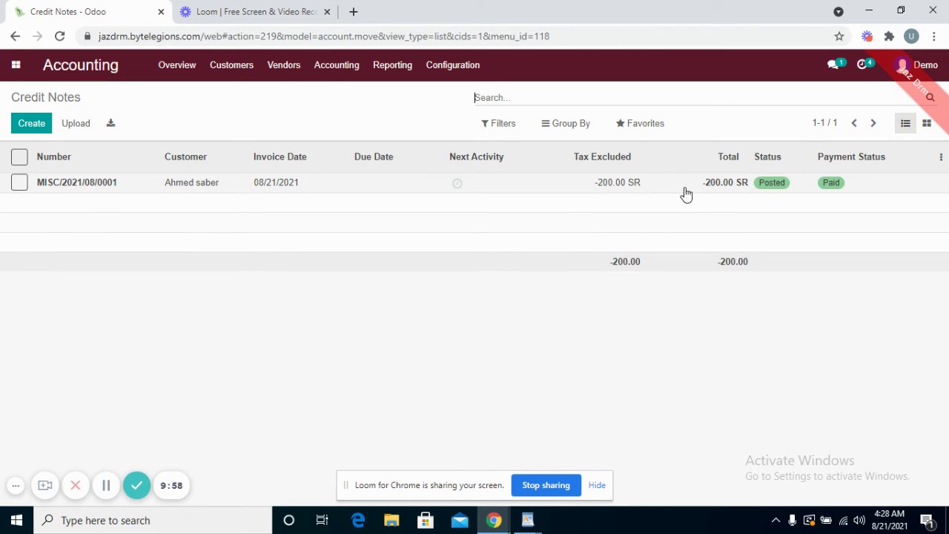
click(295, 67)
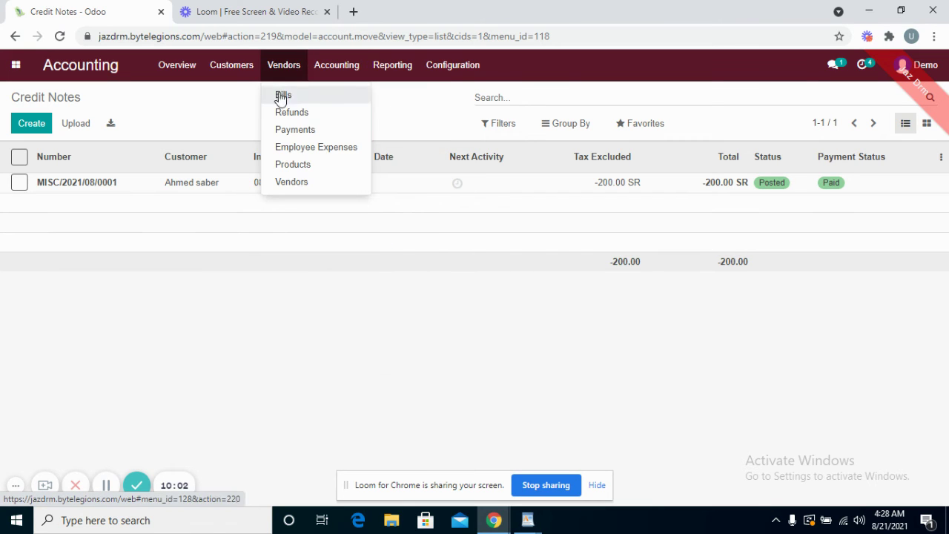
click(283, 118)
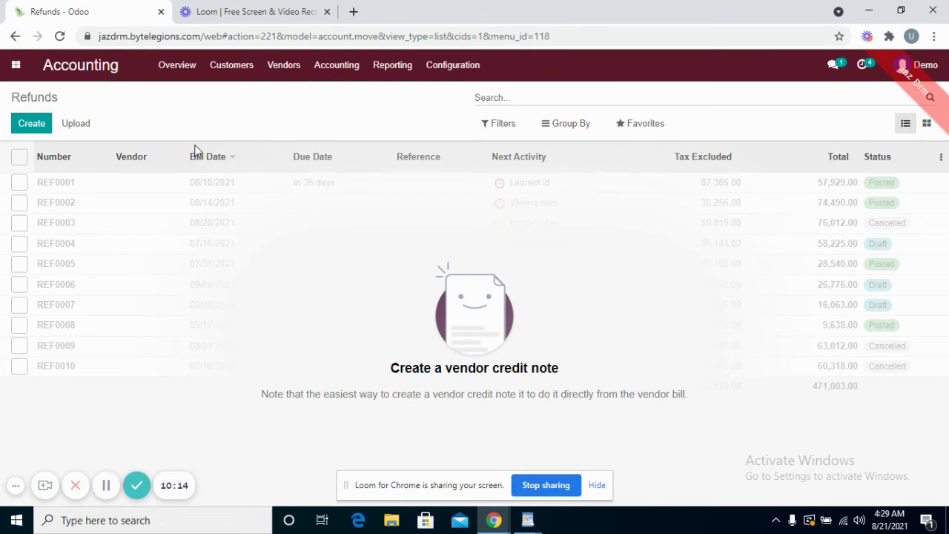
- Open the 08/21/2021 credit note reversal from the journal entries list and view its journal items
click(243, 77)
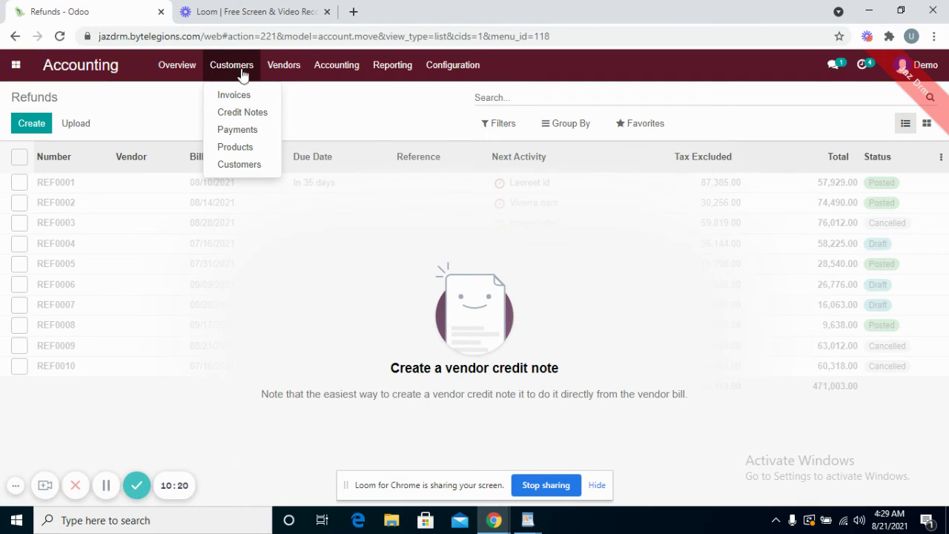
click(289, 70)
click(334, 70)
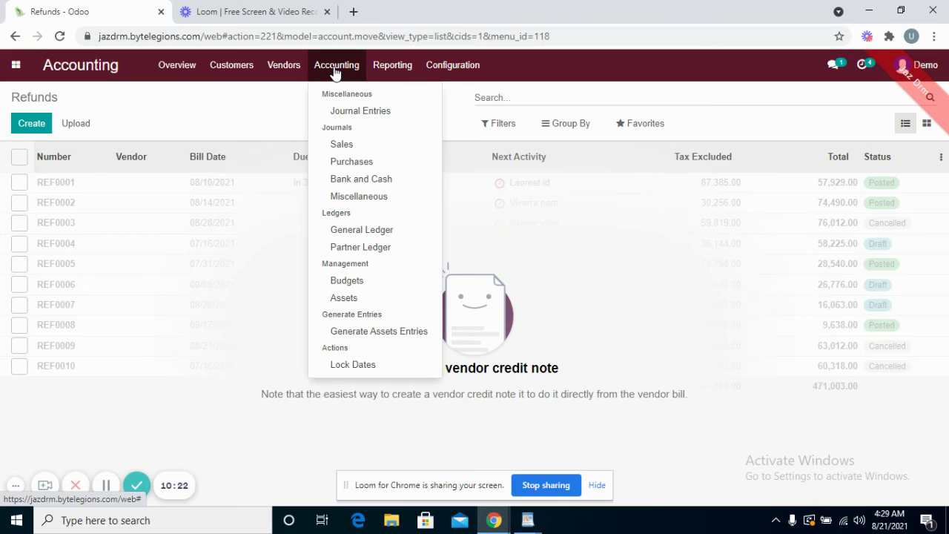
click(336, 71)
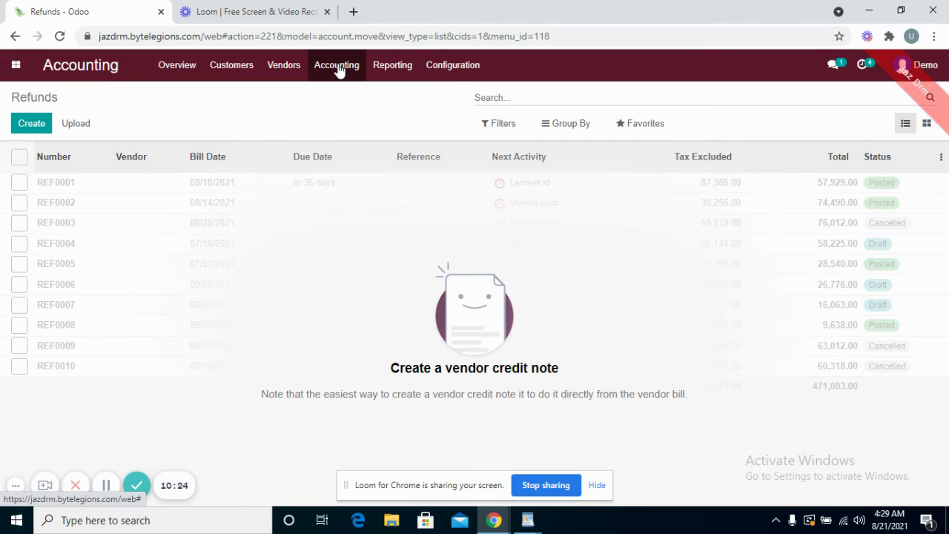
click(338, 71)
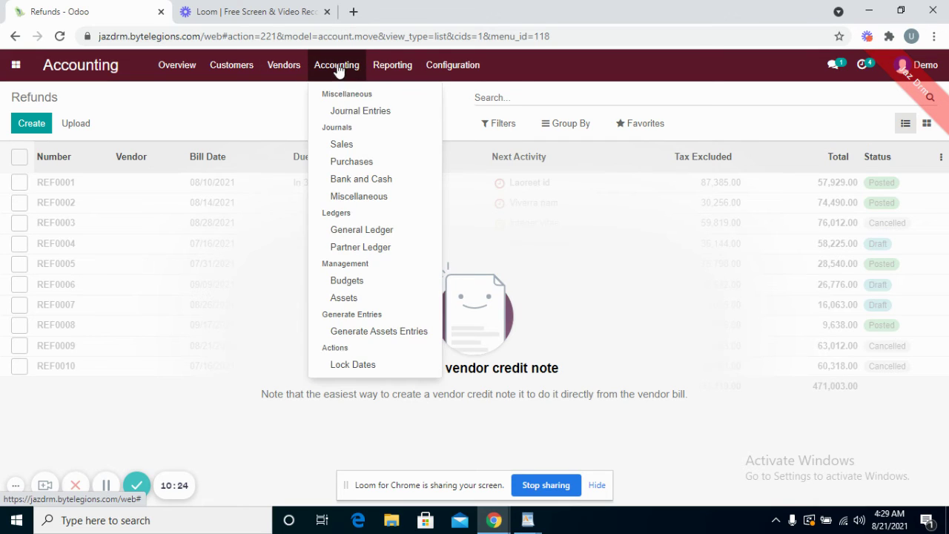
click(352, 117)
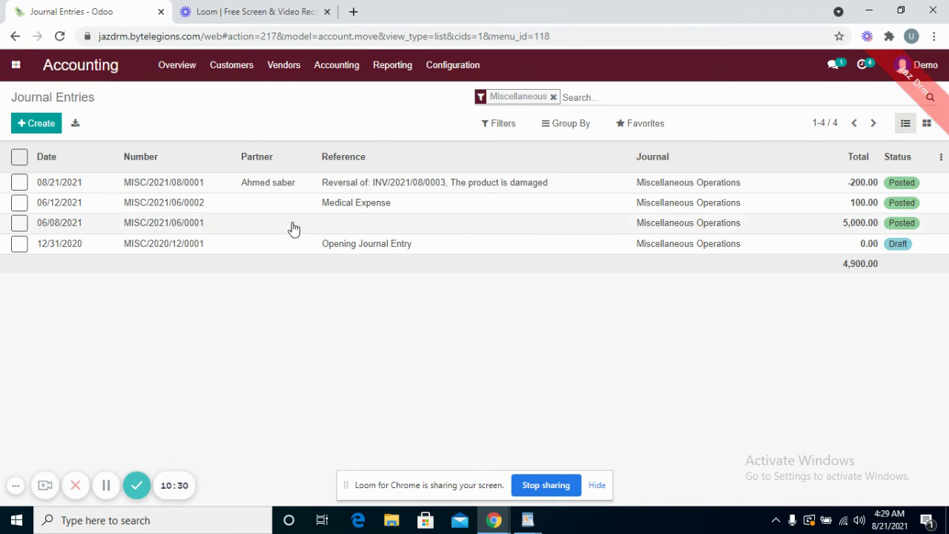
click(364, 191)
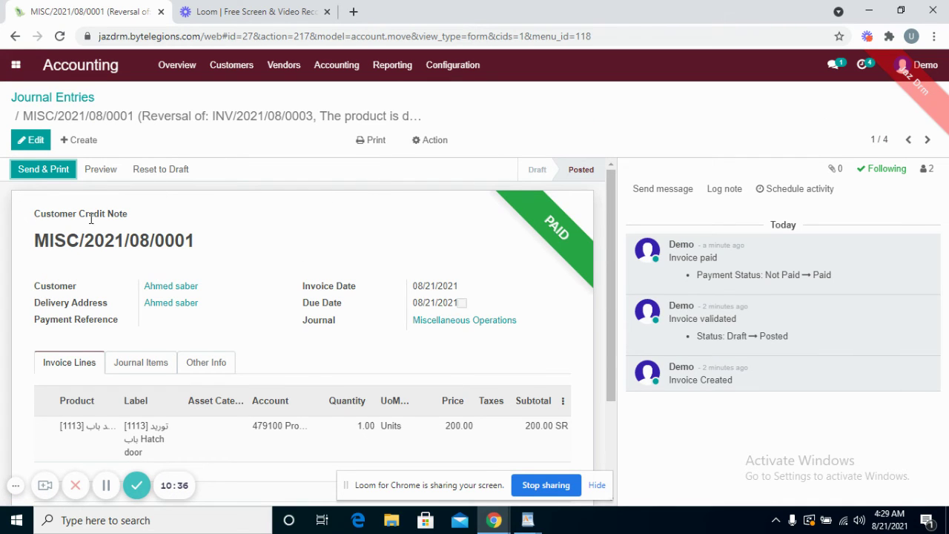
drag(36, 207, 134, 214)
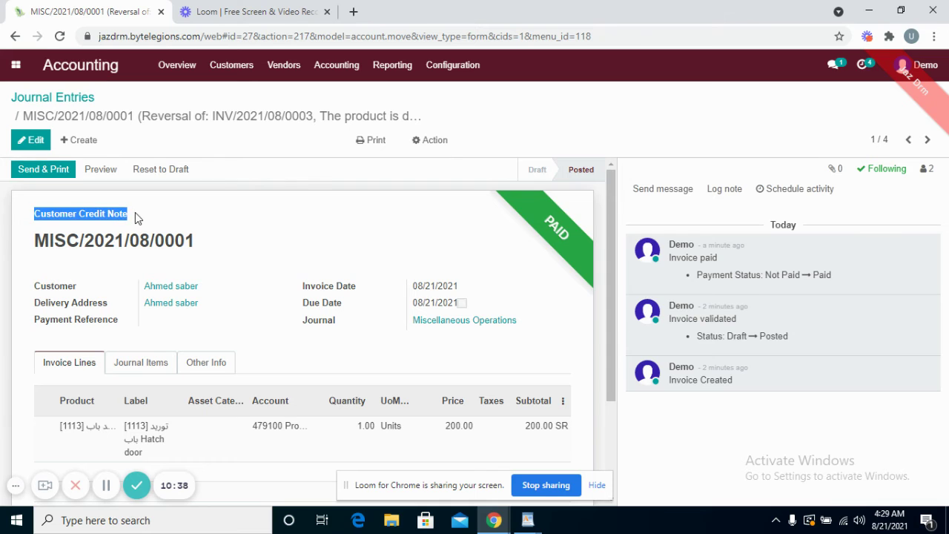
click(159, 371)
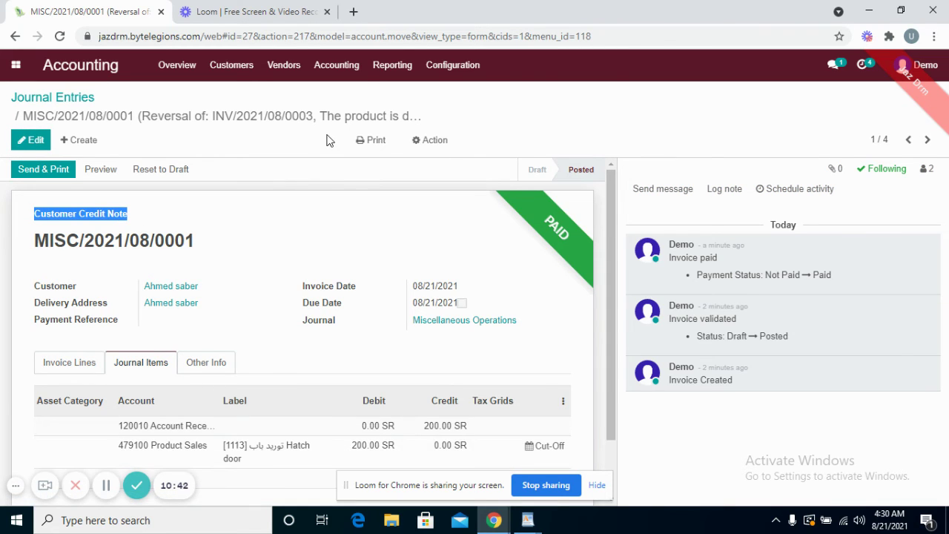
- View the General Ledger and expand the 100003 and 100006 Outstanding Receipts accounts
click(338, 68)
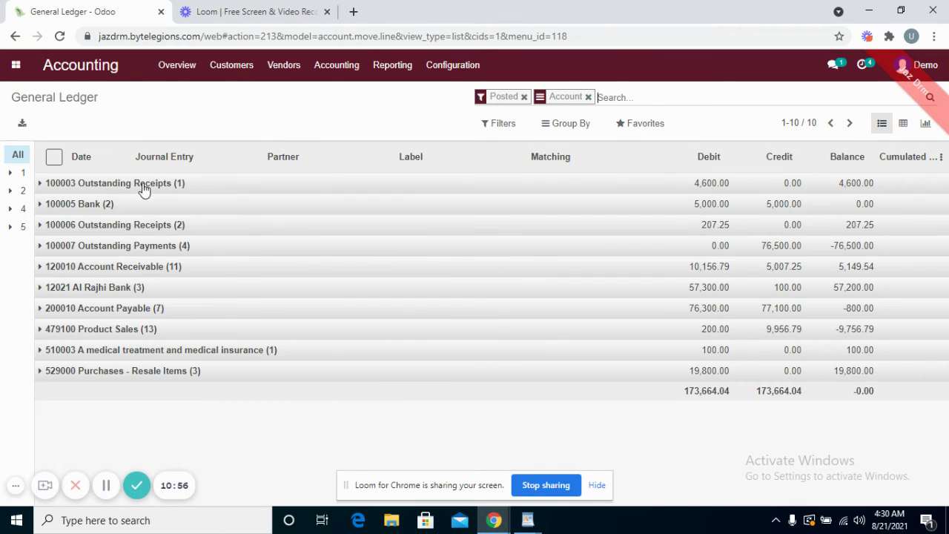
click(144, 190)
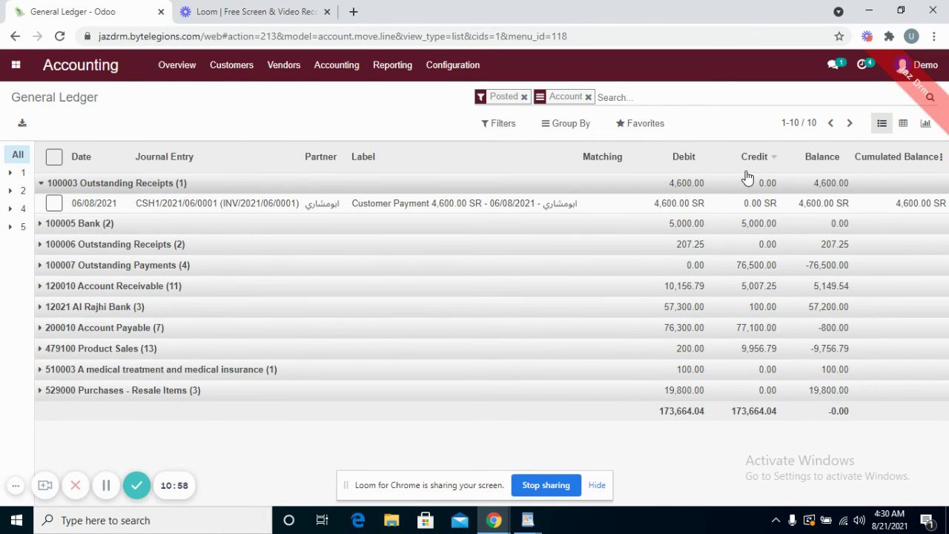
click(165, 246)
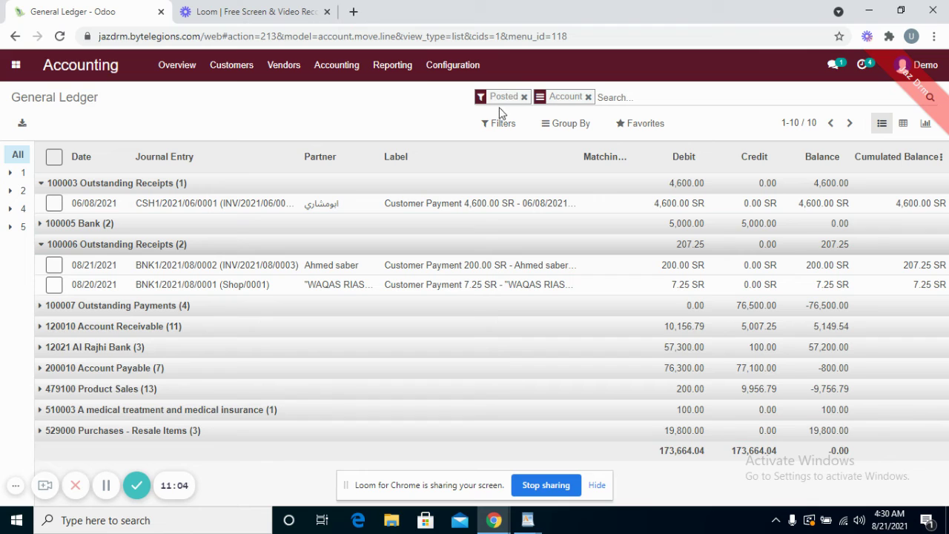
- Show the Invoice Analysis report as a bar chart, filtered by Vendors instead of Customers
click(338, 73)
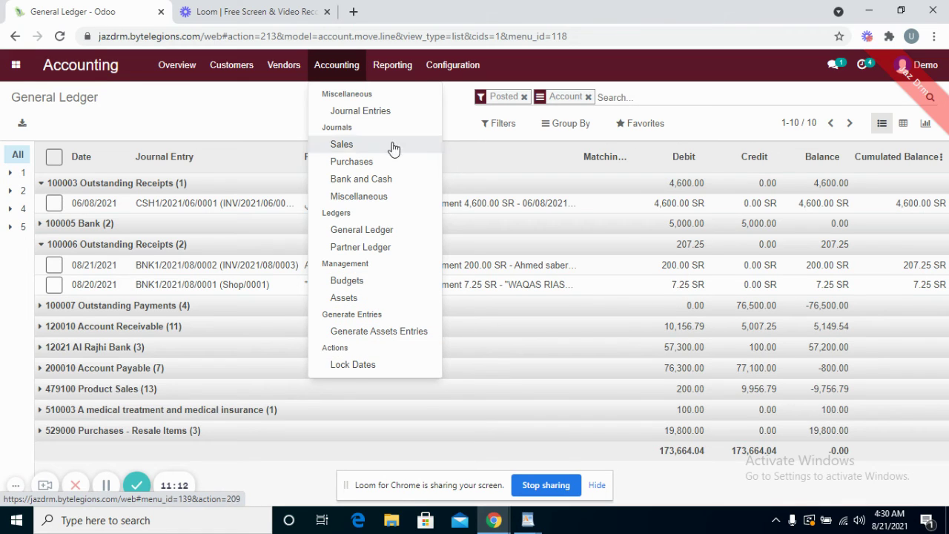
click(388, 74)
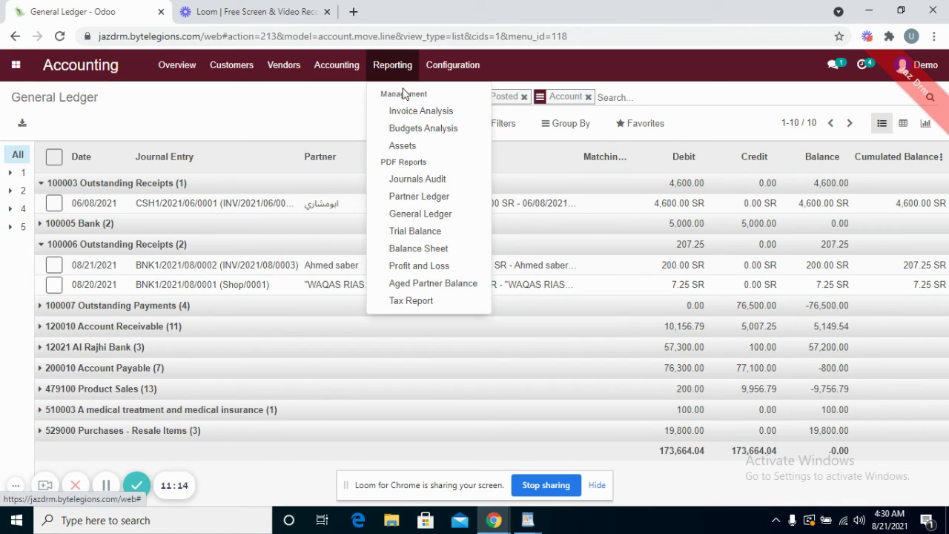
click(416, 112)
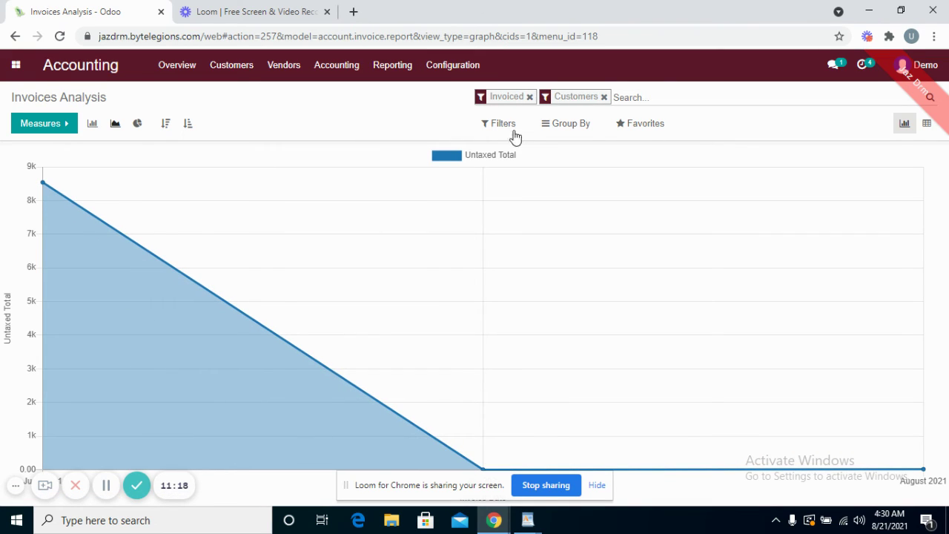
click(504, 124)
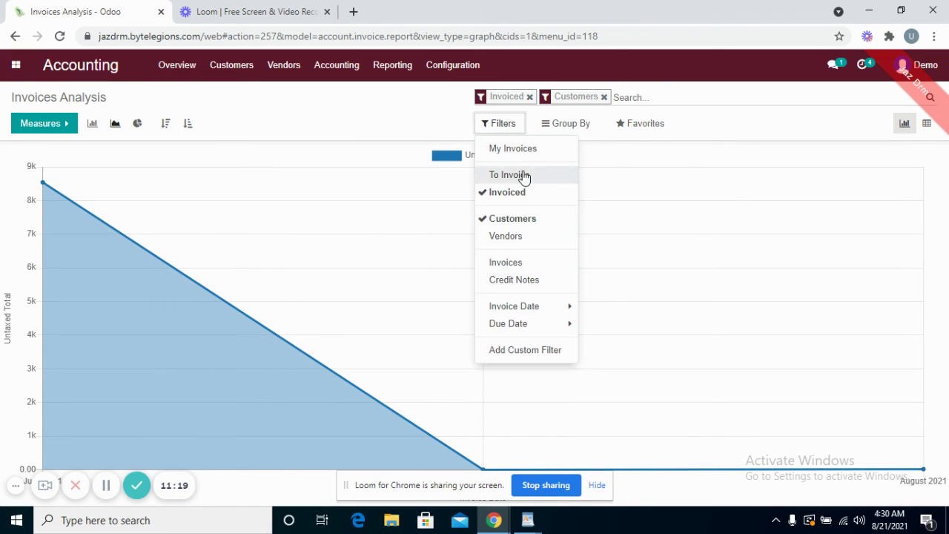
click(531, 220)
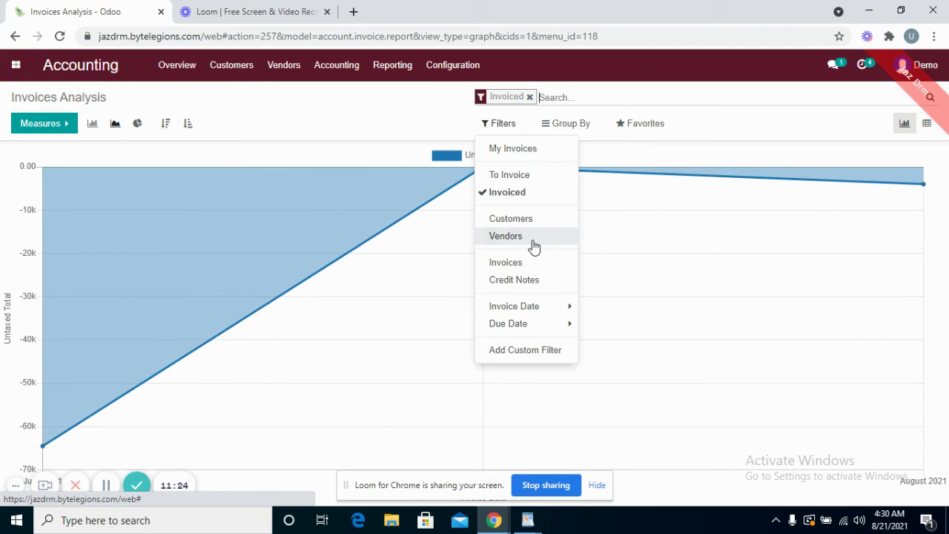
click(533, 245)
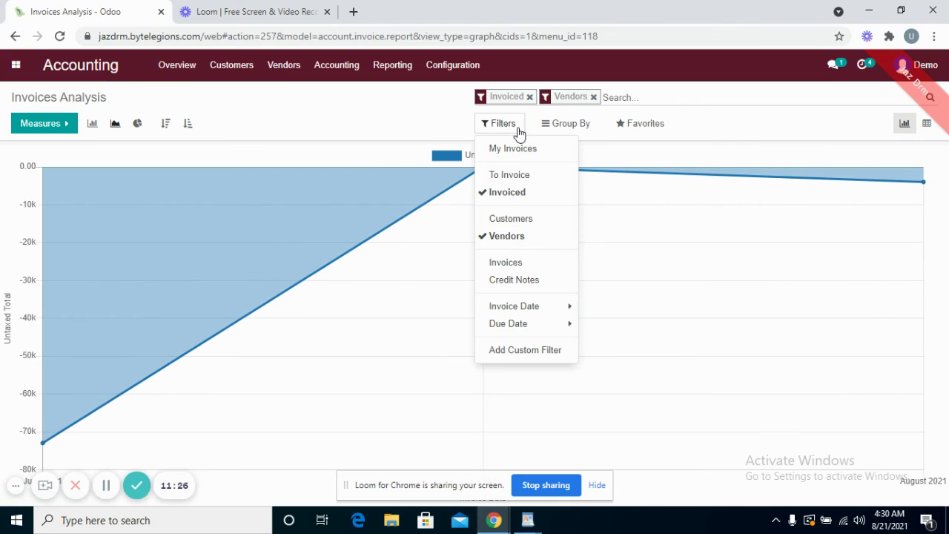
click(572, 126)
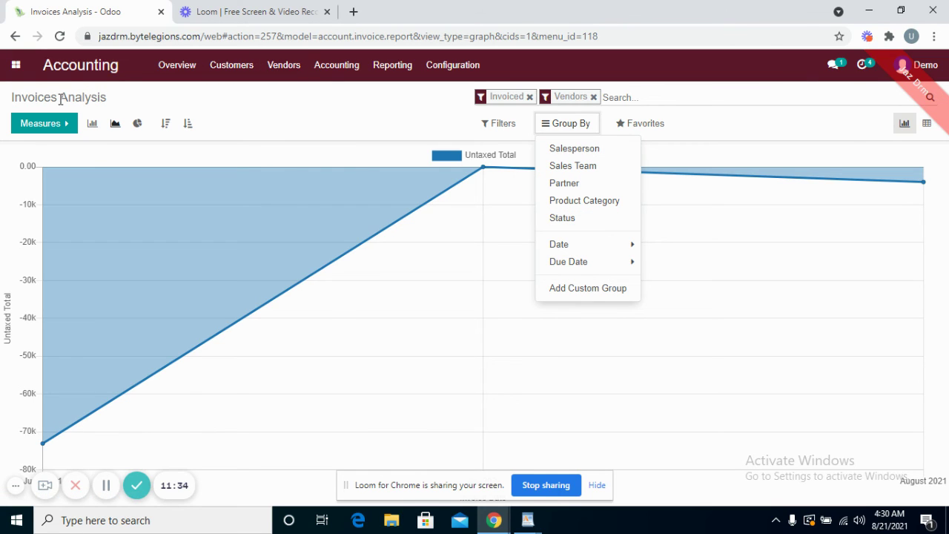
click(93, 125)
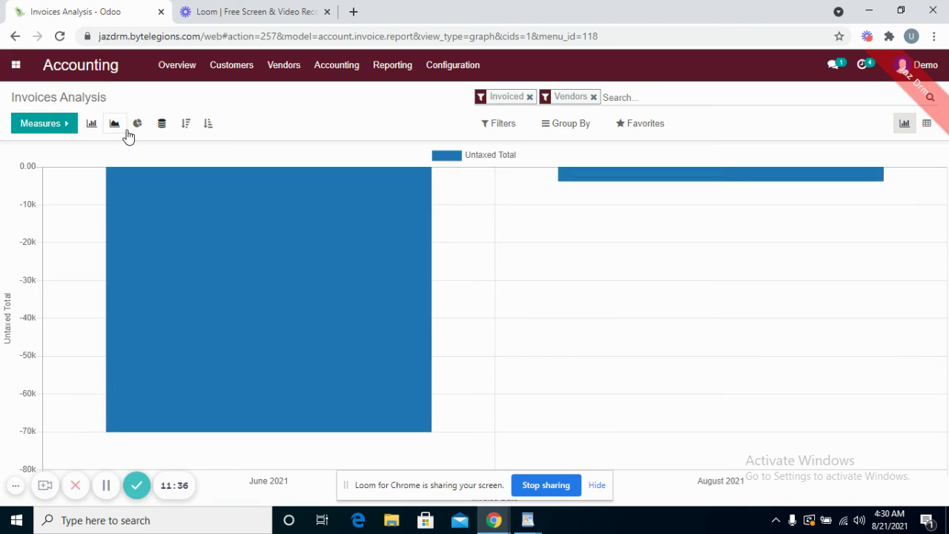
- Print the Profit and Loss report for 08/02/2021 to 08/11/2021, and close its report settings after viewing the PDF
click(388, 68)
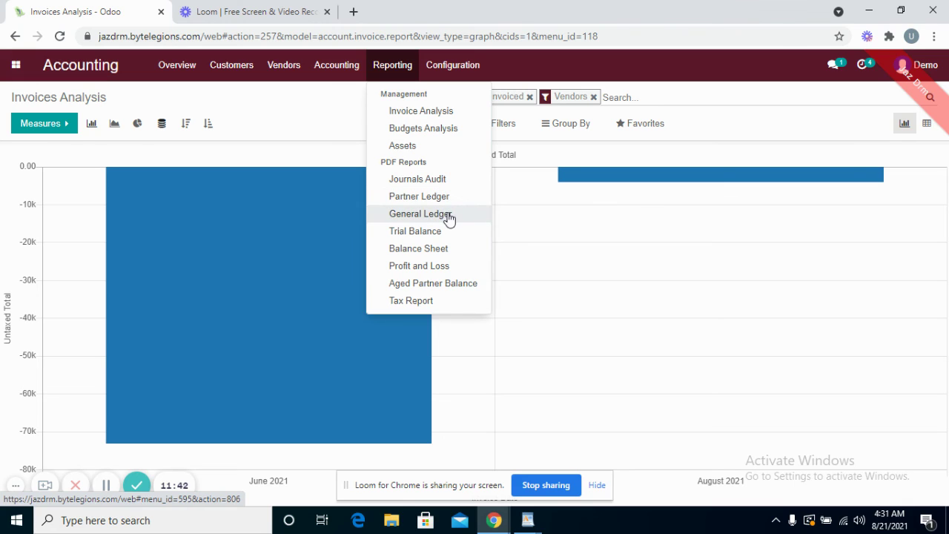
click(455, 268)
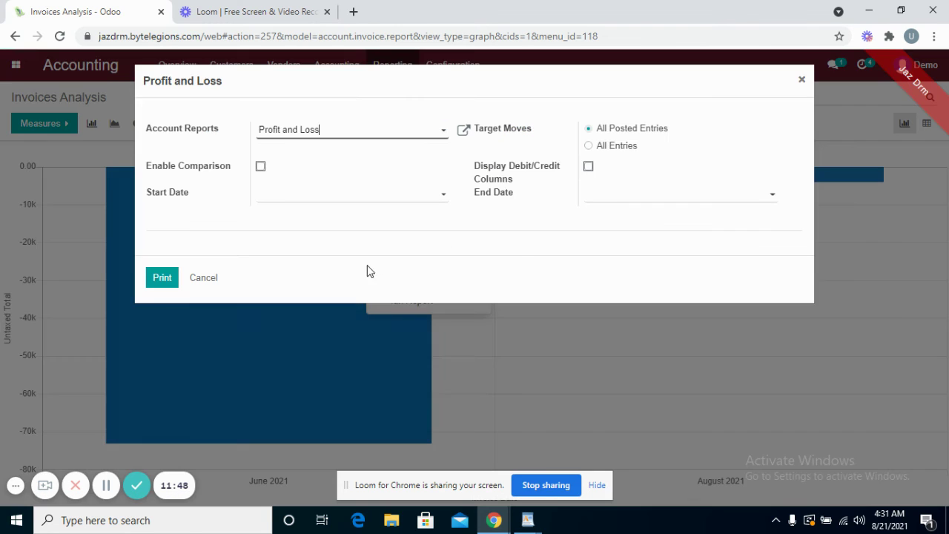
click(286, 197)
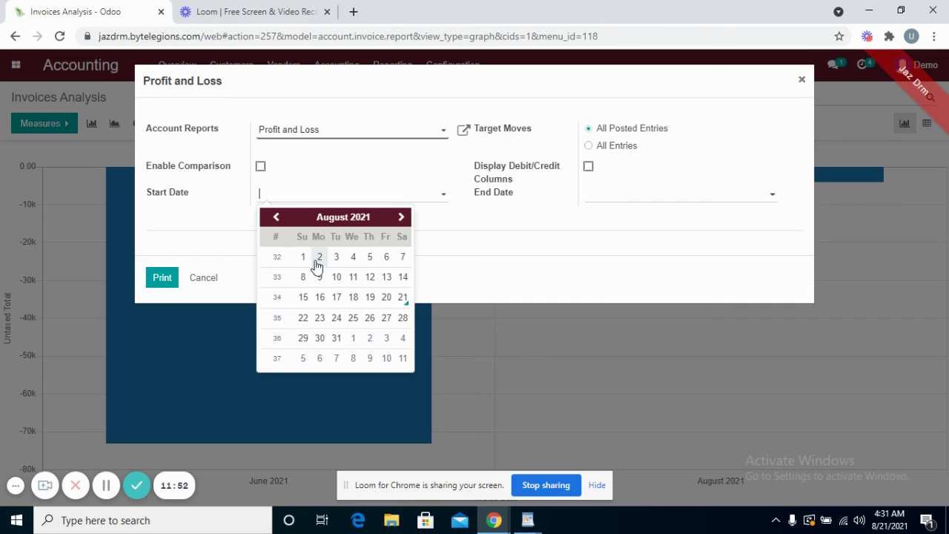
click(320, 259)
click(615, 197)
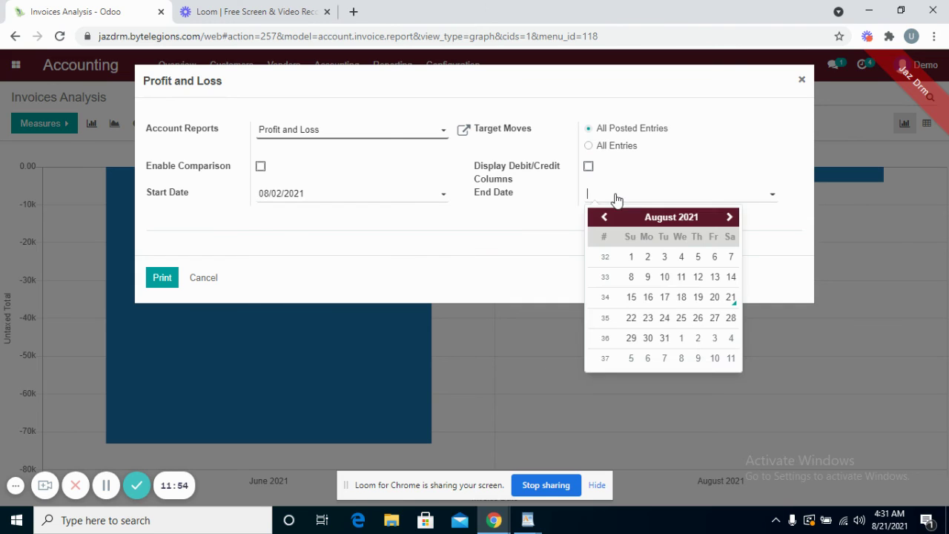
click(681, 278)
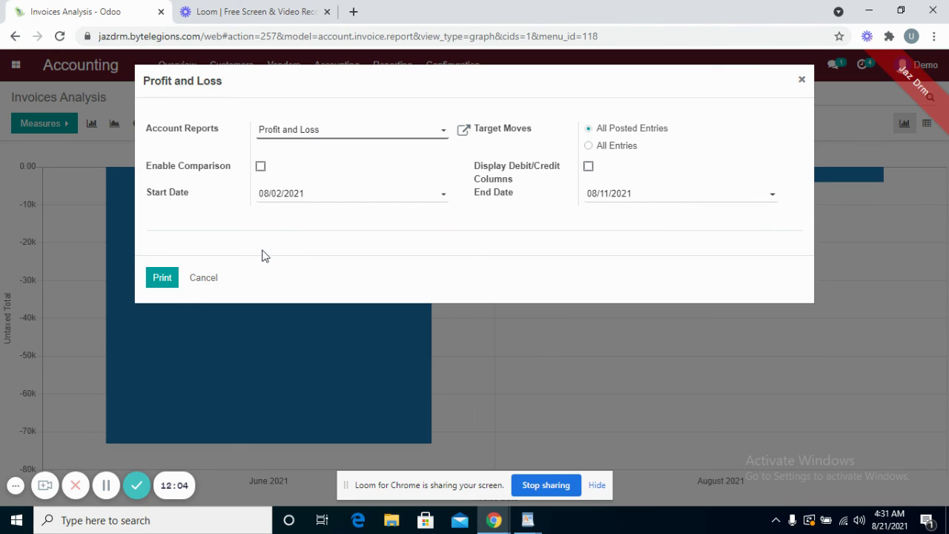
click(169, 281)
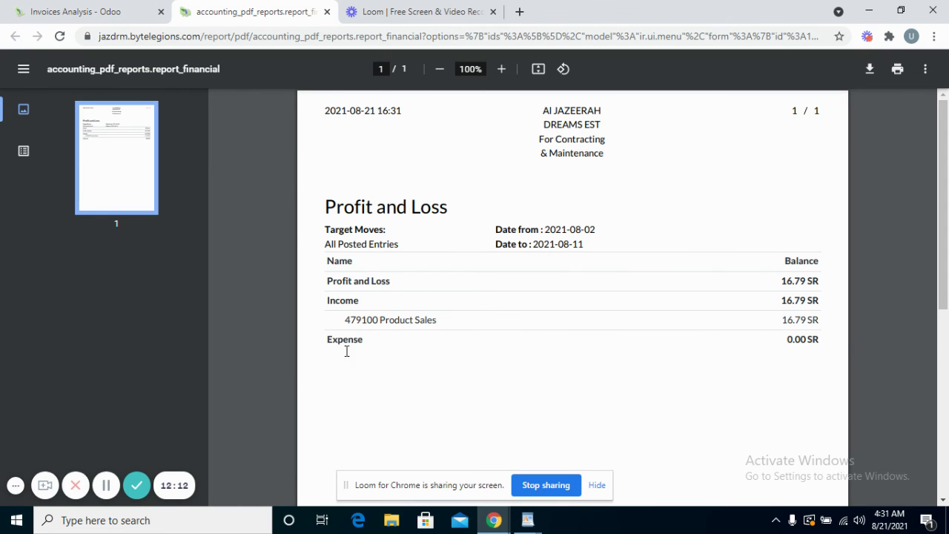
click(102, 7)
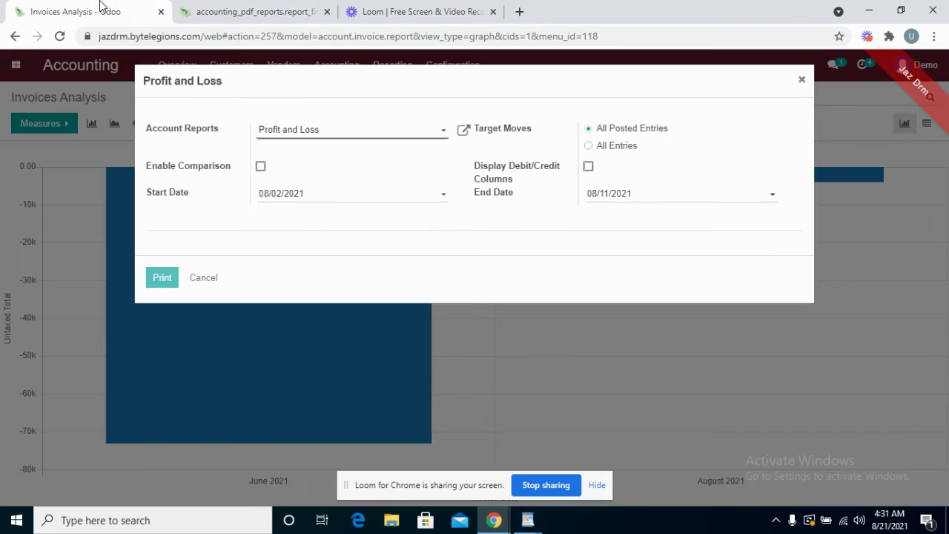
click(802, 80)
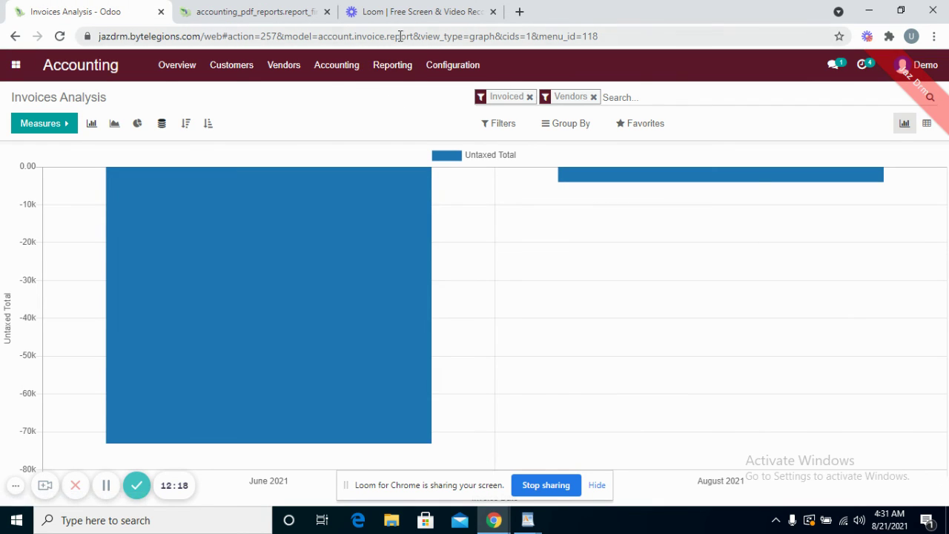
- Review the available reporting, configuration and accounting options, and return to the overview of all apps
click(393, 68)
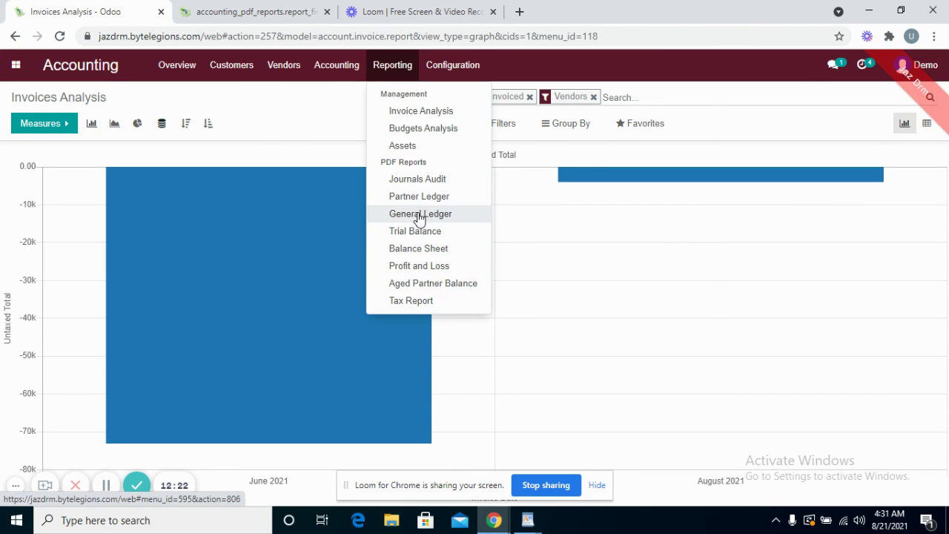
mouse_move(440, 59)
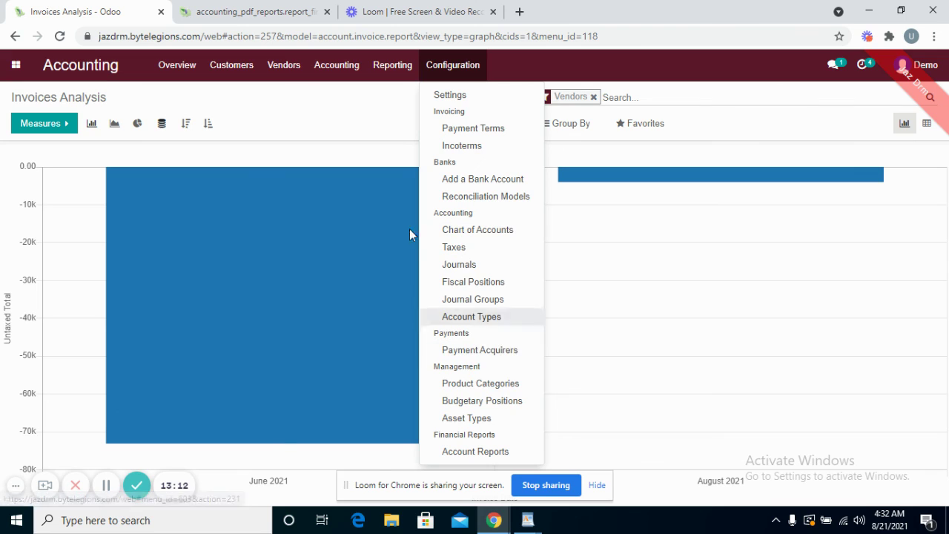
mouse_move(343, 70)
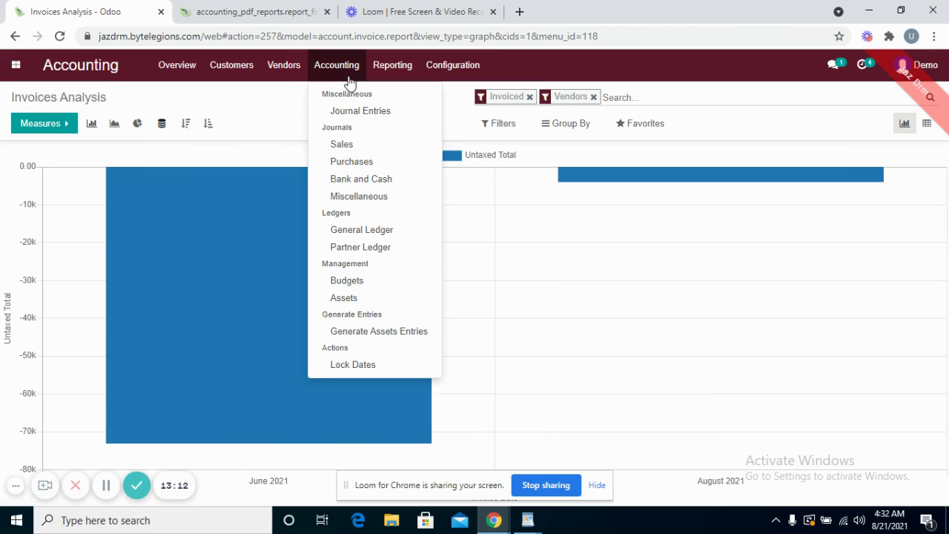
click(252, 113)
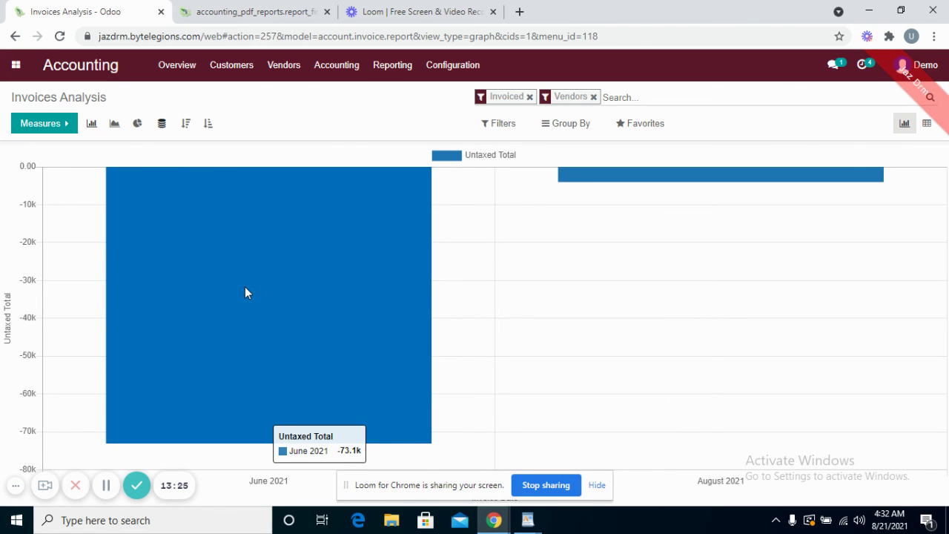
click(17, 70)
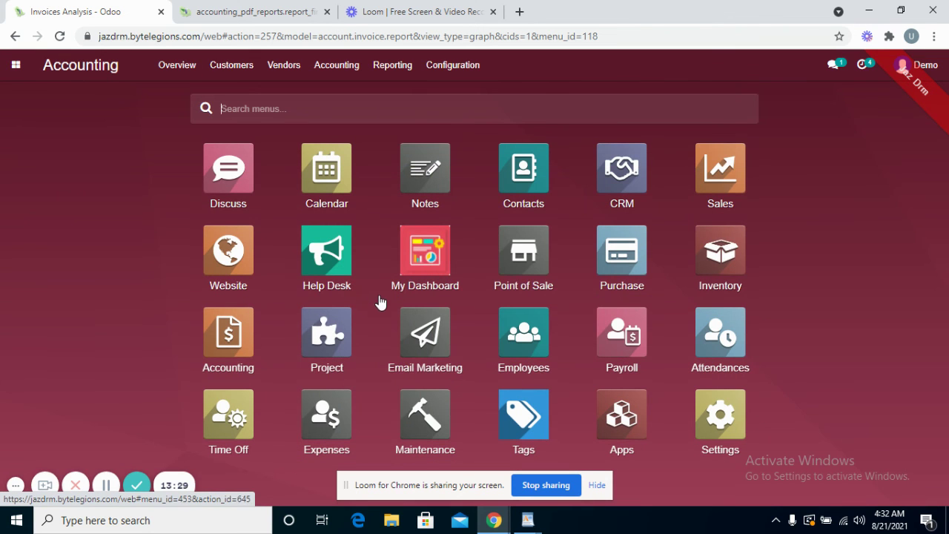